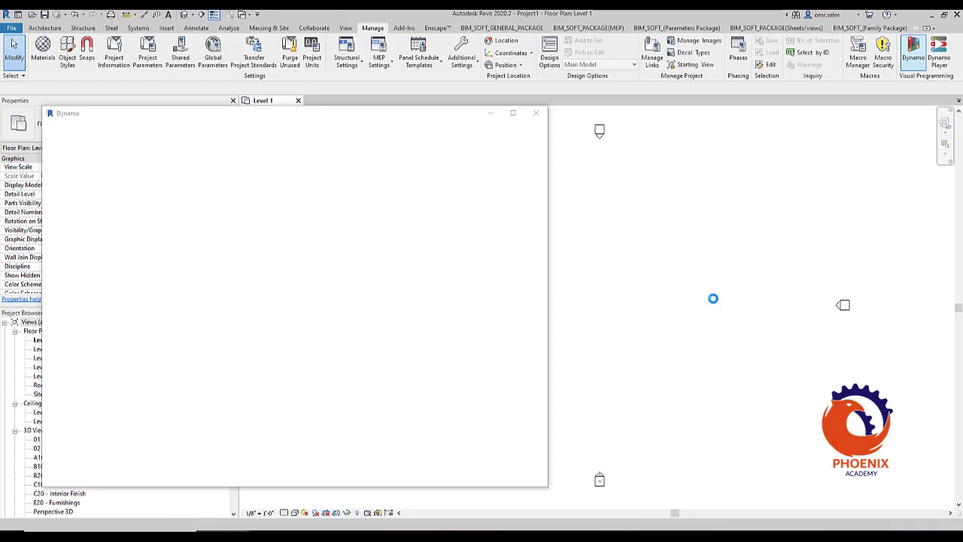
- Create a new graph and apply Extra large geometry scaling (1 to 100,000,000 units)
click(167, 249)
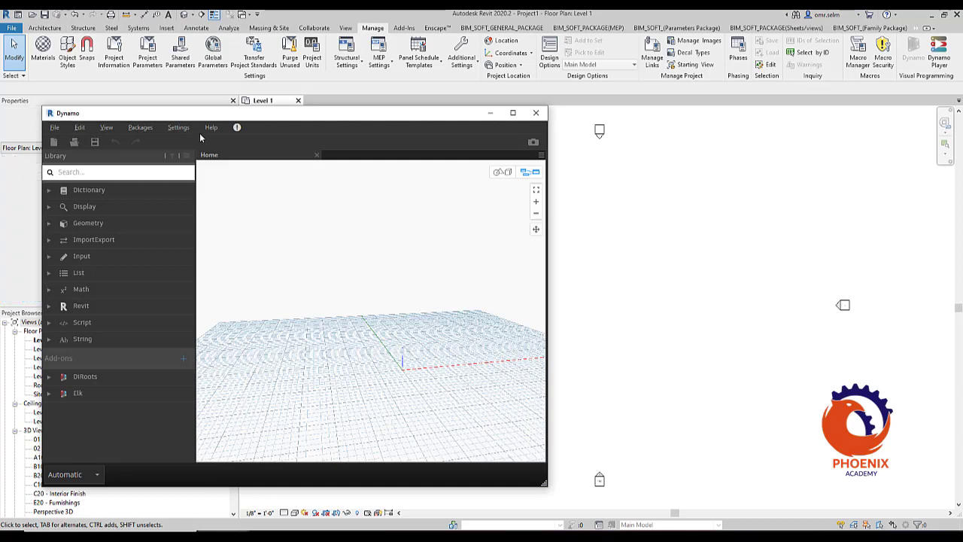
click(179, 127)
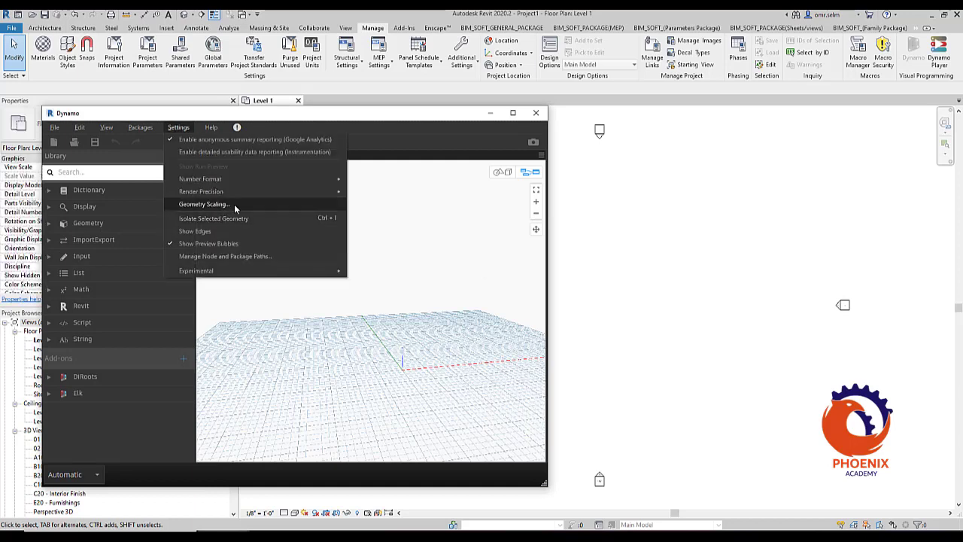
click(234, 204)
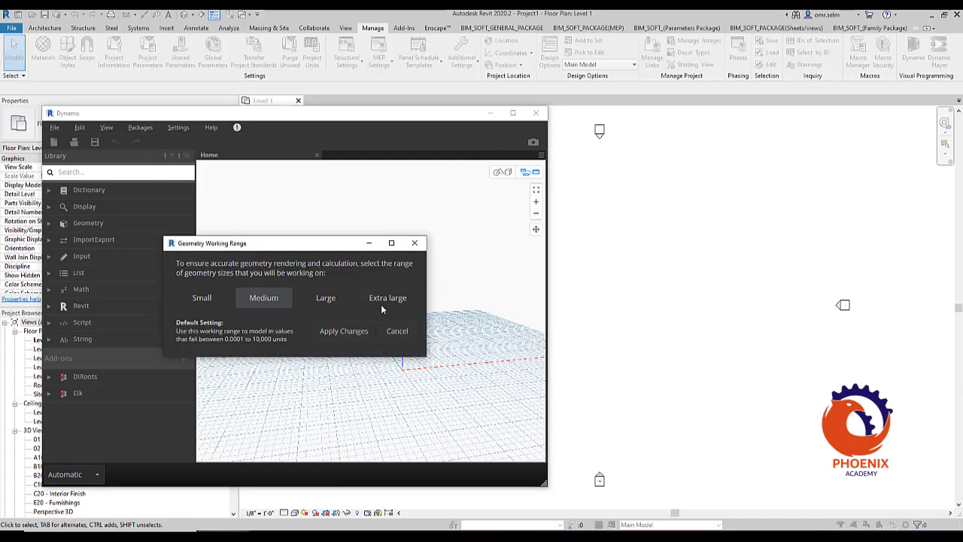
click(384, 300)
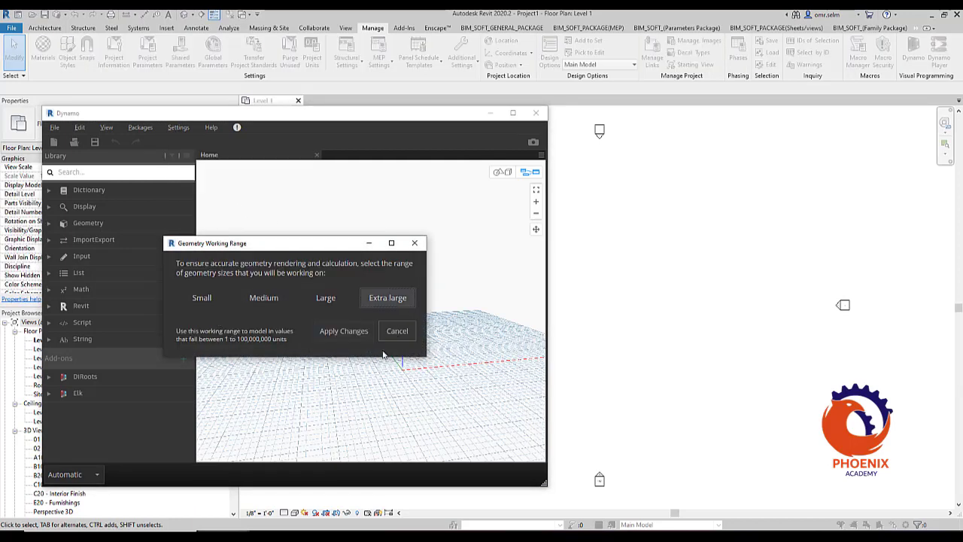
click(342, 331)
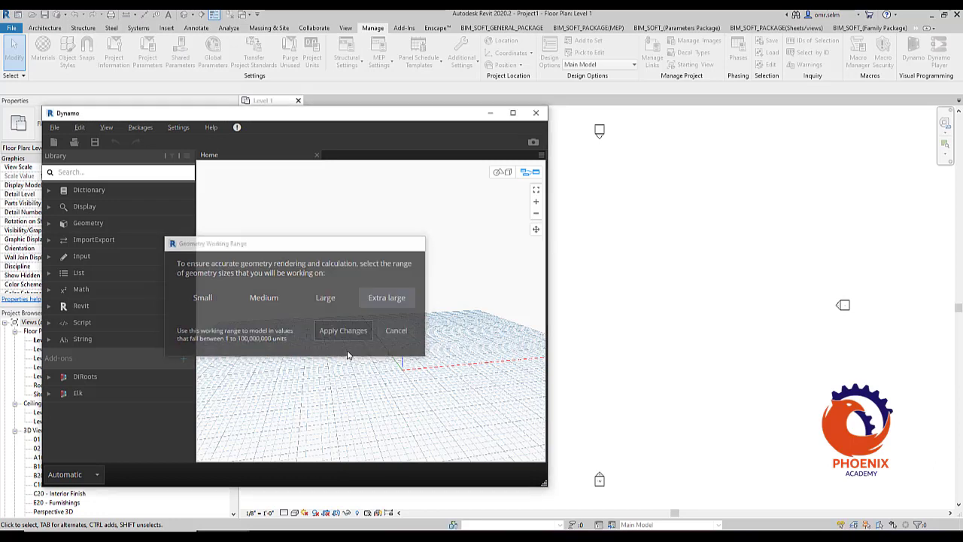
click(140, 127)
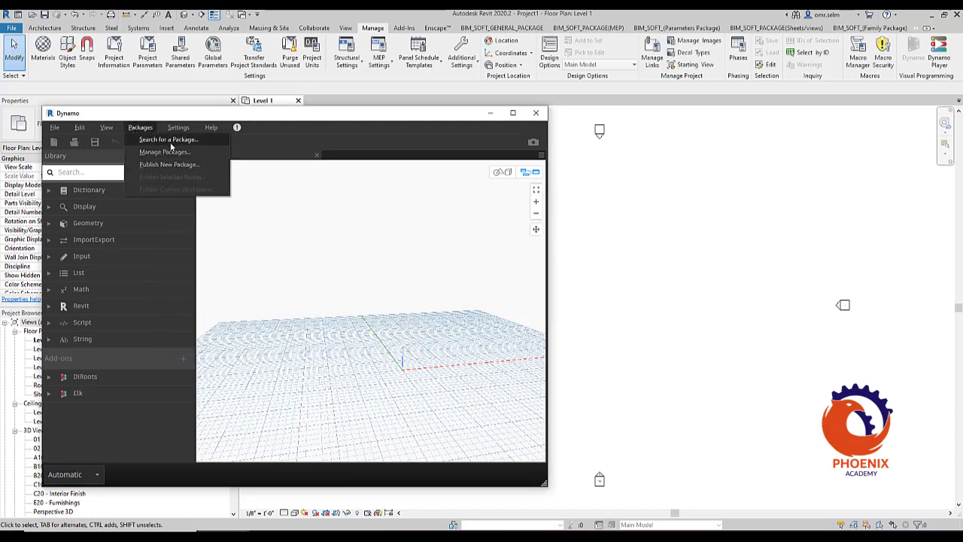
- Search online packages for 'osm', review the Elk package details, then expand Elk in the library
click(170, 143)
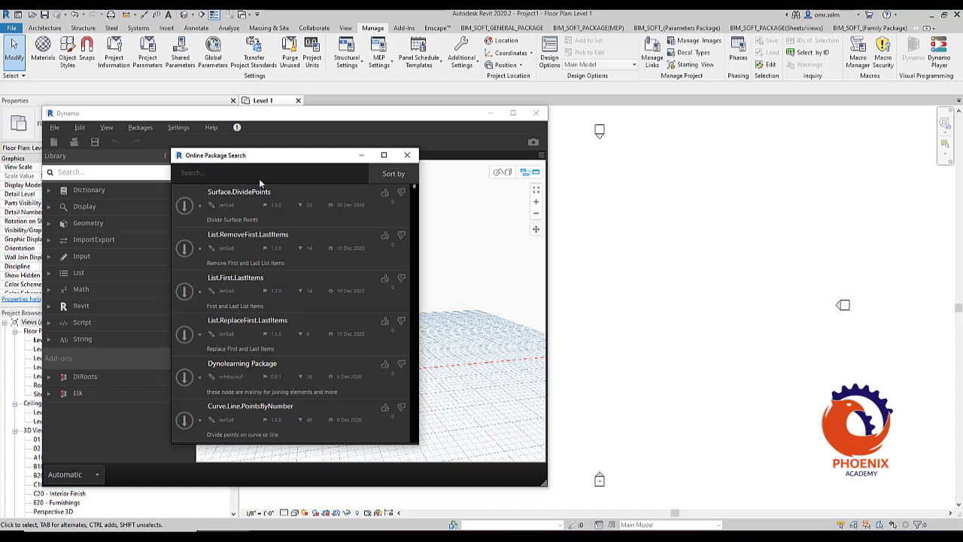
text(os)
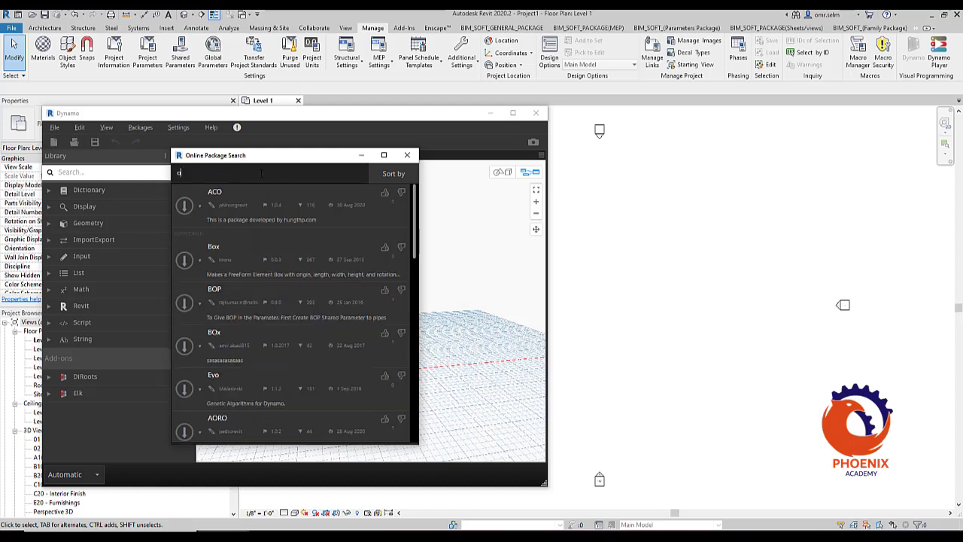
text(m)
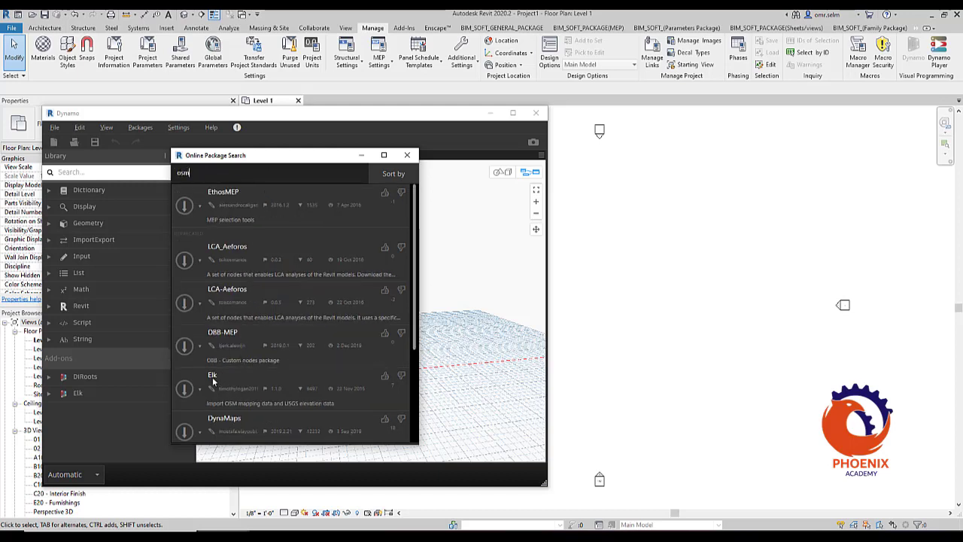
click(216, 380)
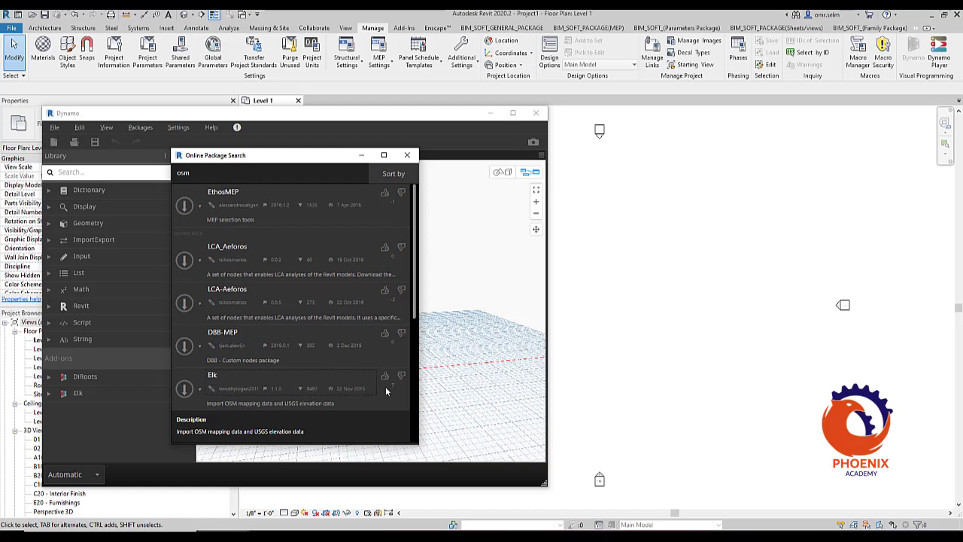
scroll(230, 362, down, 3)
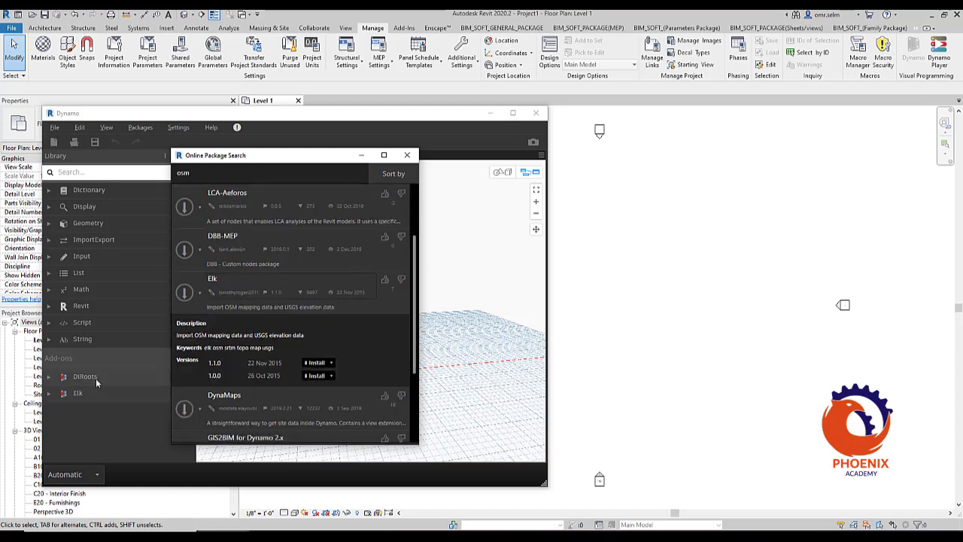
click(55, 394)
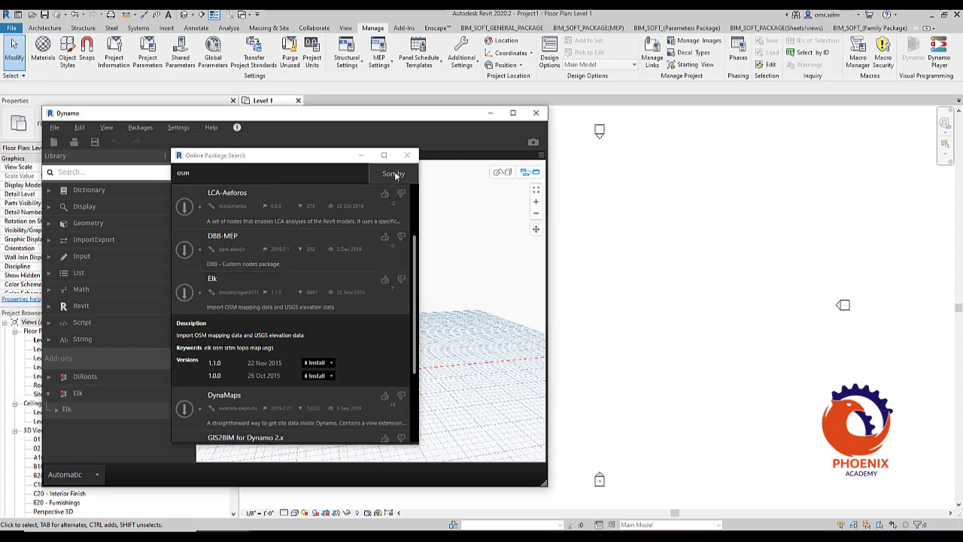
click(407, 155)
- Place OSM.Location and OSM.OSMData from Elk > OSM side by side on the canvas
click(67, 410)
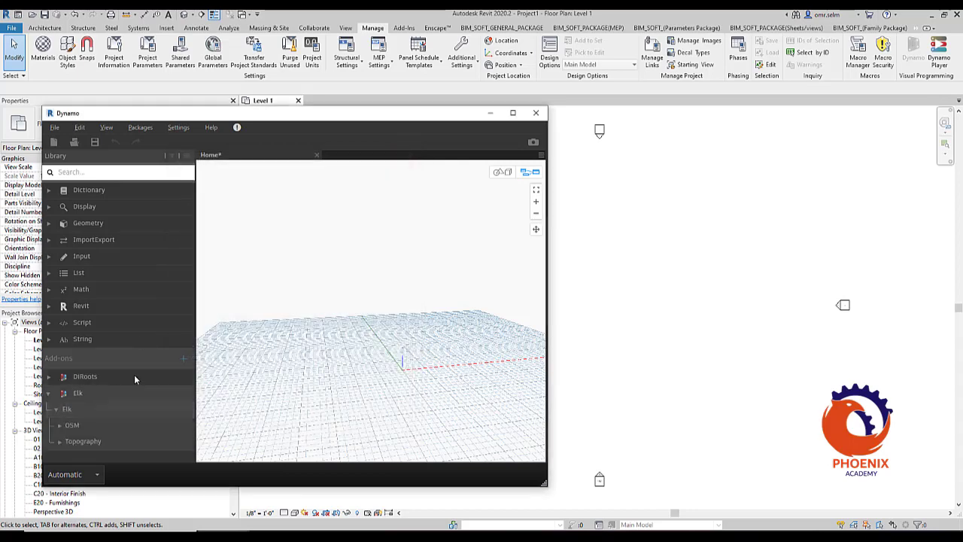
click(72, 426)
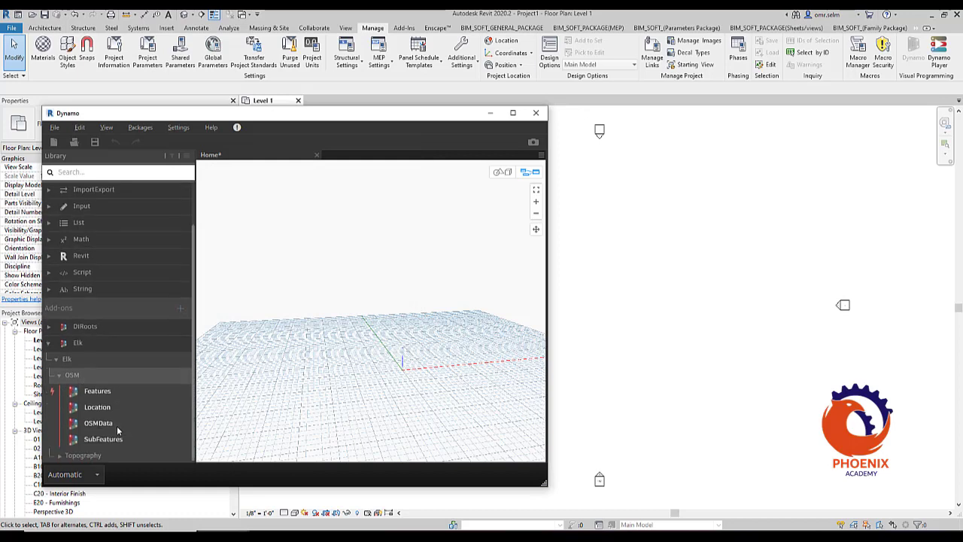
click(111, 410)
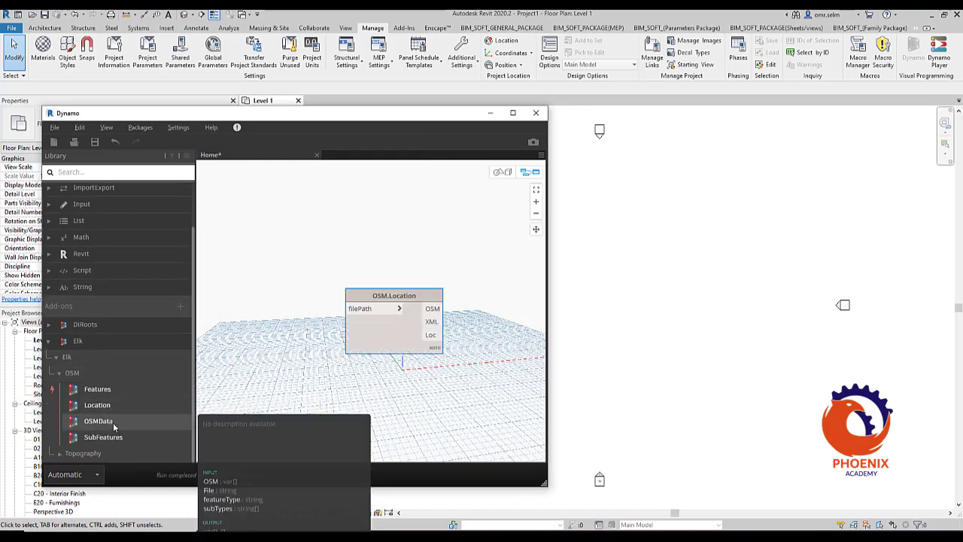
click(113, 425)
drag(396, 308, 492, 301)
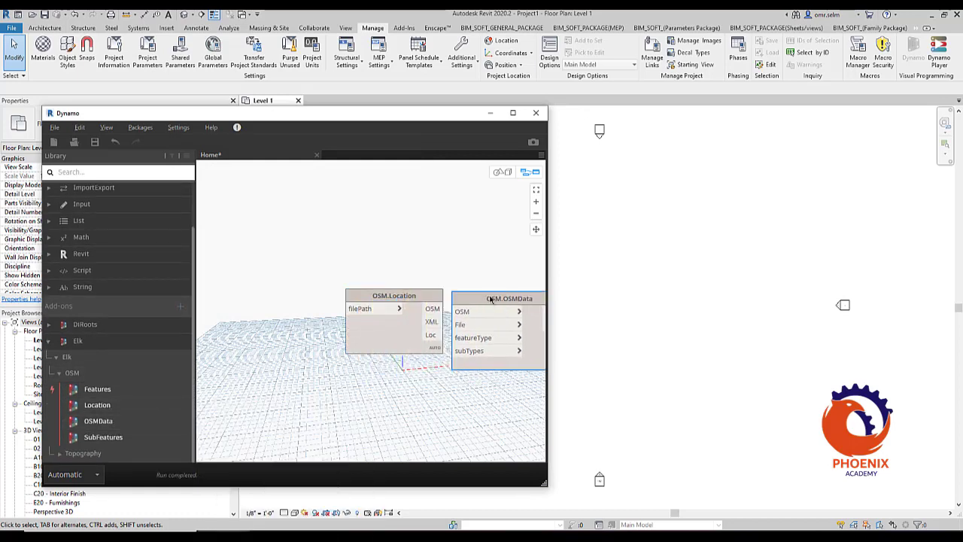
drag(390, 298, 340, 290)
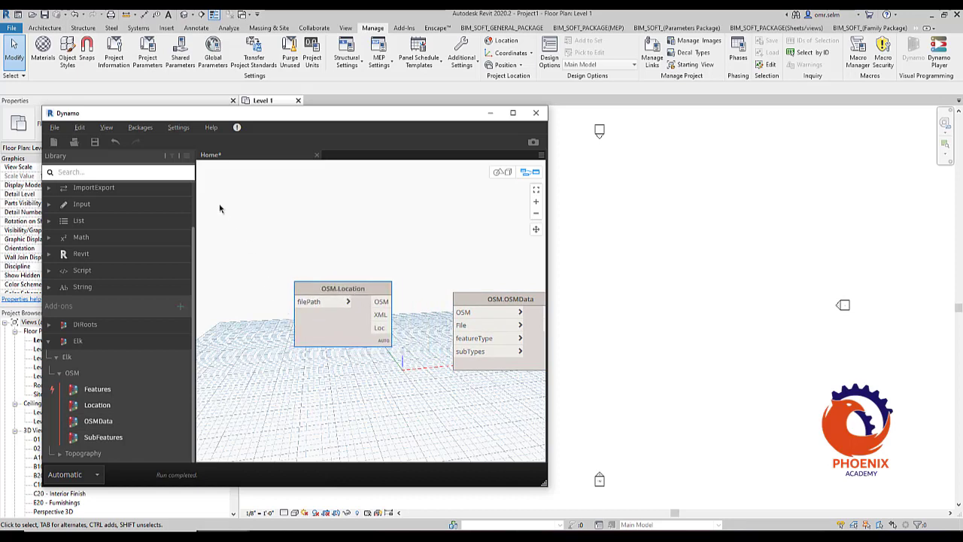
- Add a File Path node and wire File Path→filePath, OSM→OSM and XML→File
click(134, 175)
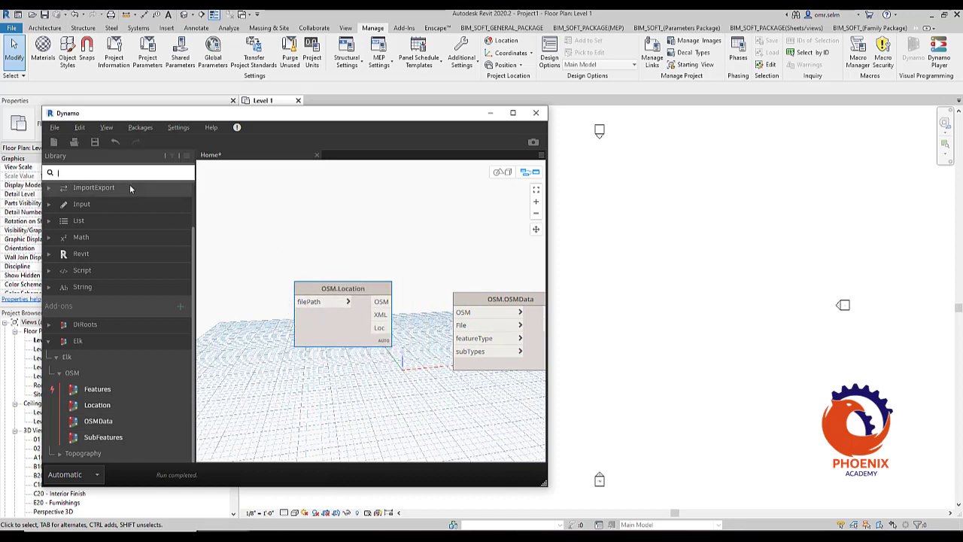
text(filep)
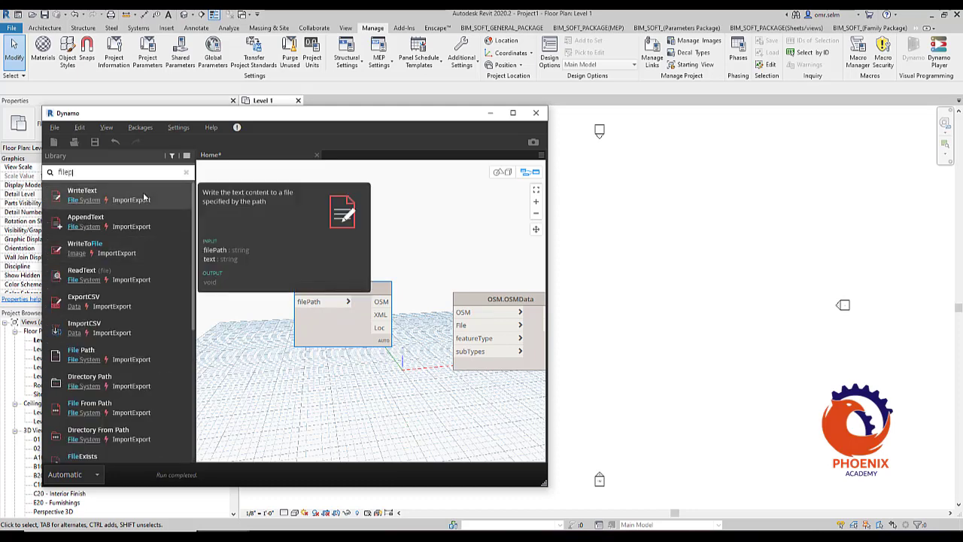
click(113, 197)
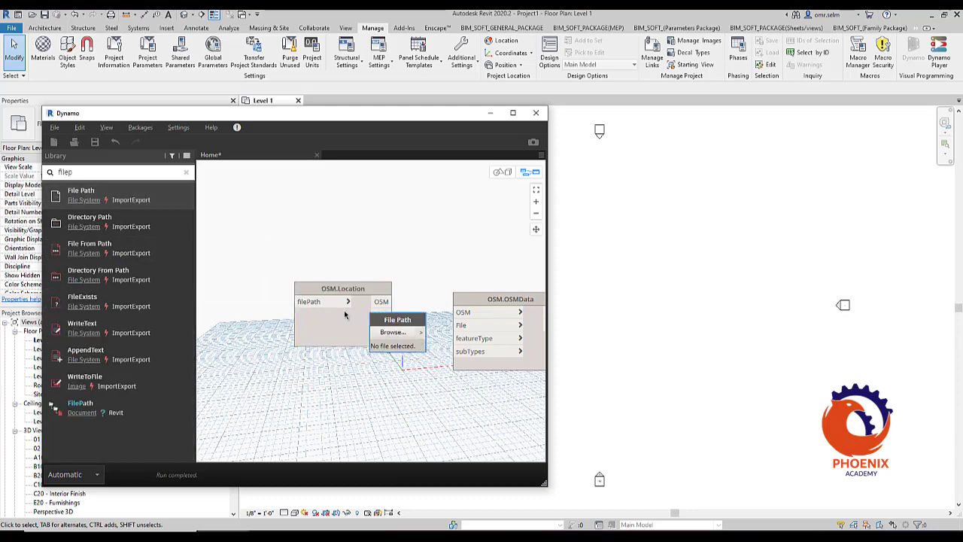
mouse_move(397, 323)
mouse_down()
mouse_move(234, 278)
mouse_move(299, 304)
mouse_up()
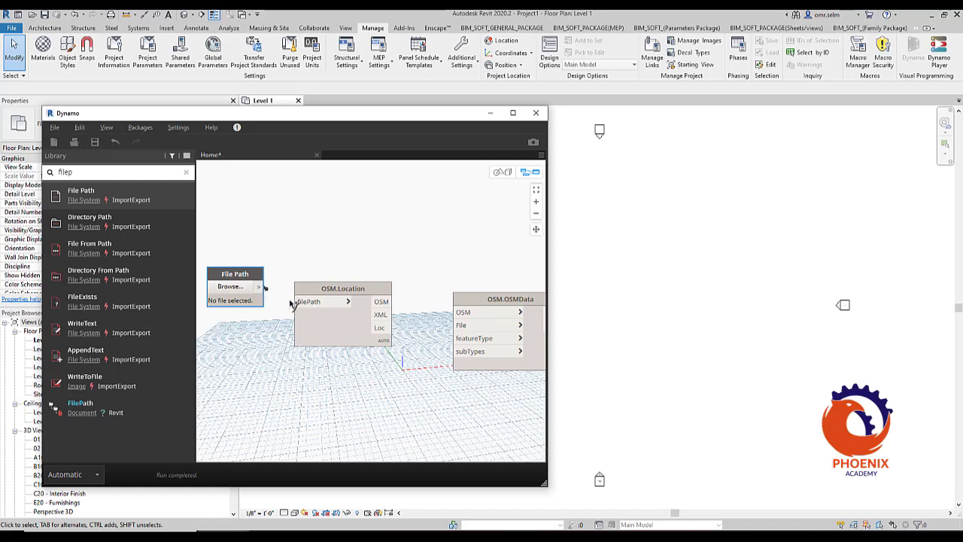
click(299, 302)
click(395, 301)
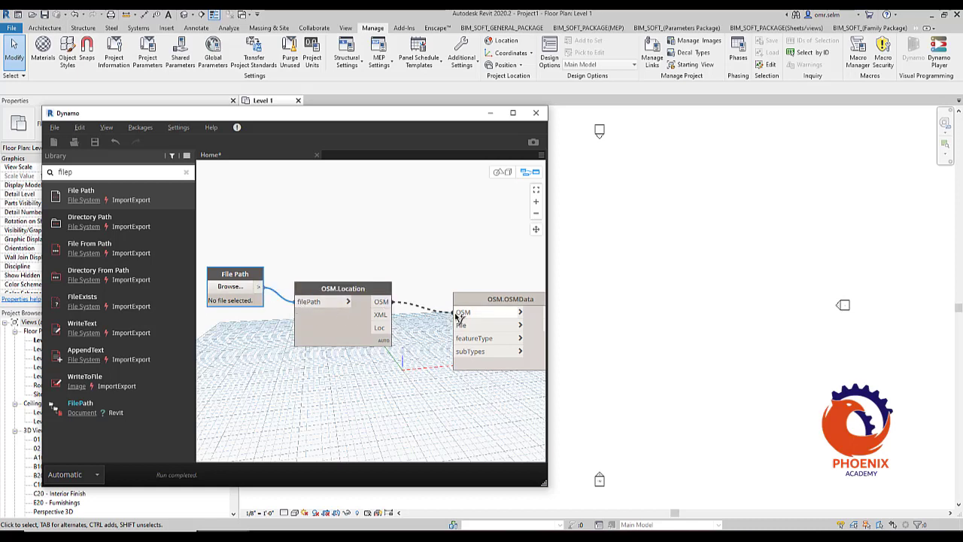
click(456, 311)
click(382, 314)
click(456, 325)
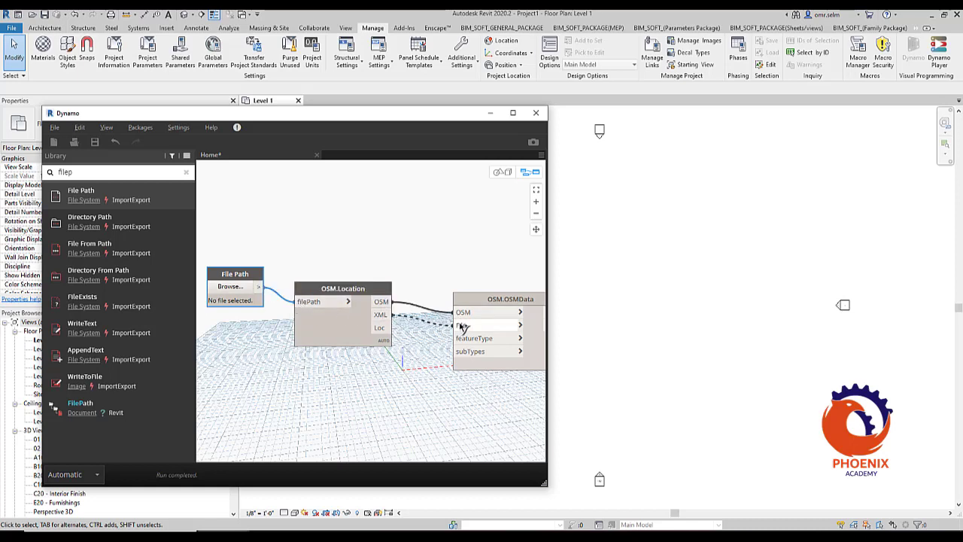
right_click(364, 388)
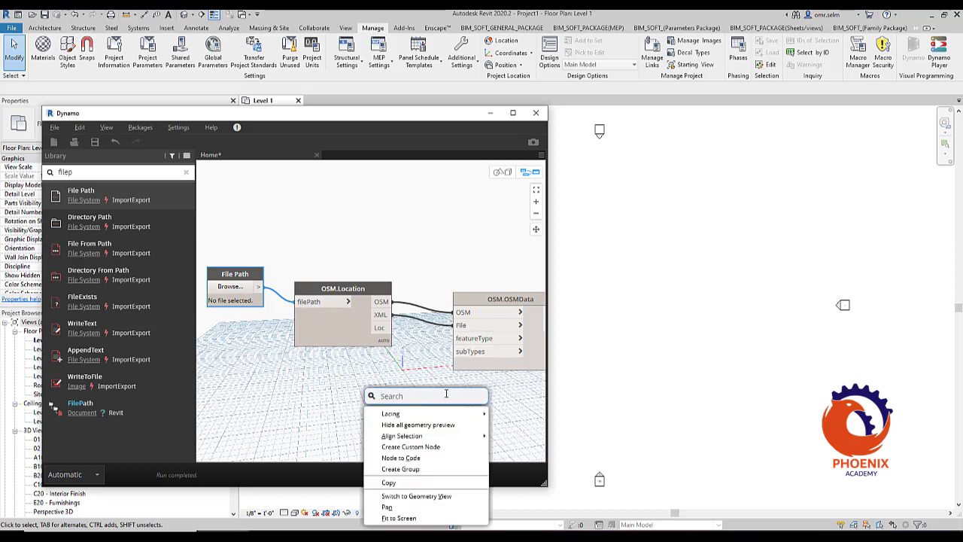
key(Escape)
- Add a Code Block below OSM.Location containing "building"
right_click(371, 388)
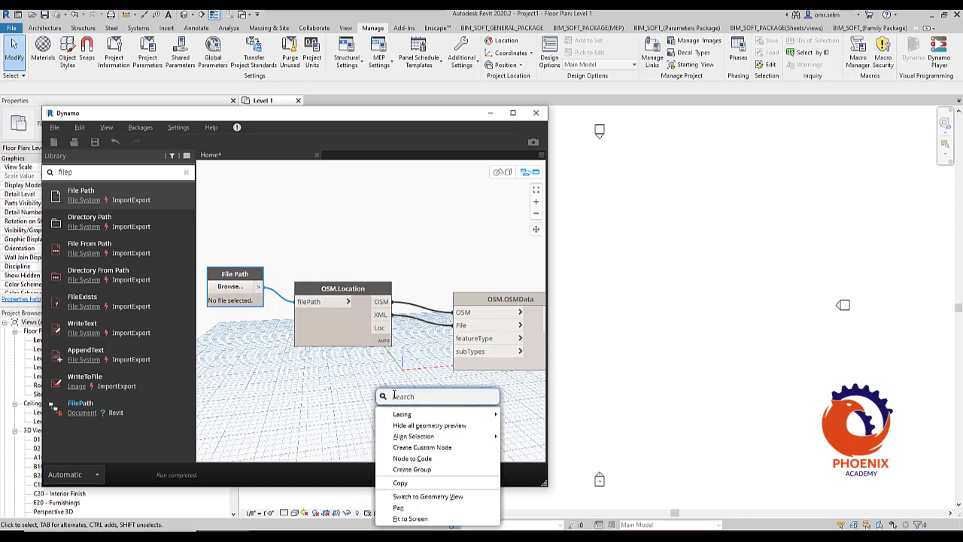
text(co)
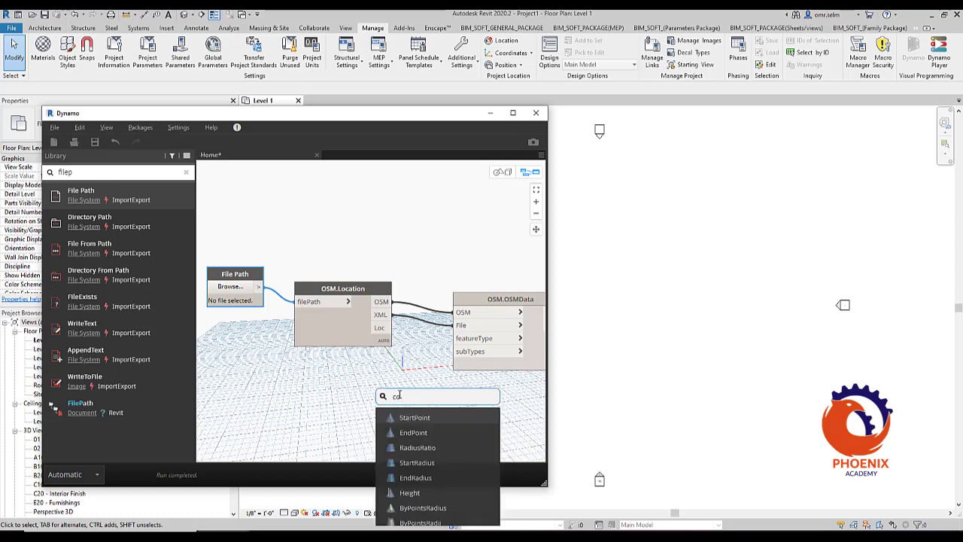
text(de)
click(432, 419)
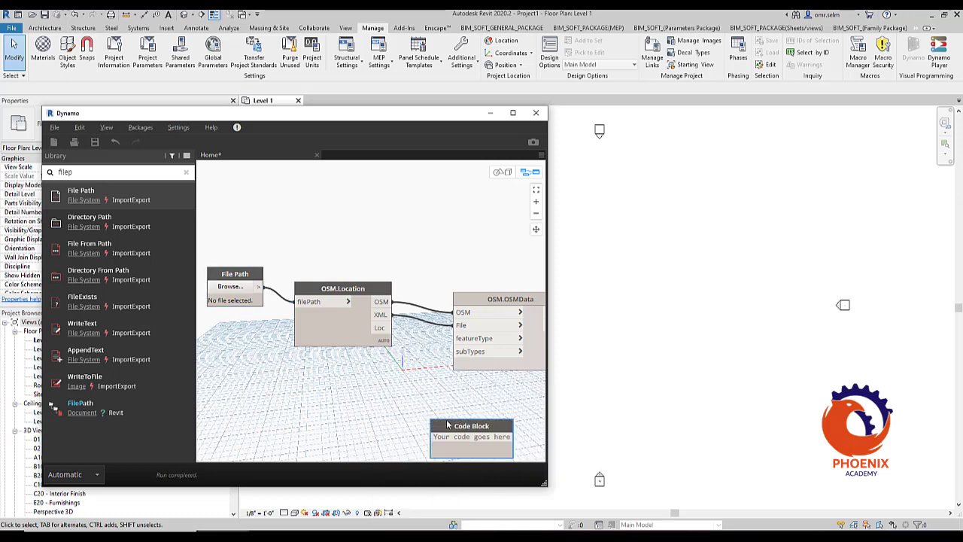
drag(447, 426, 307, 378)
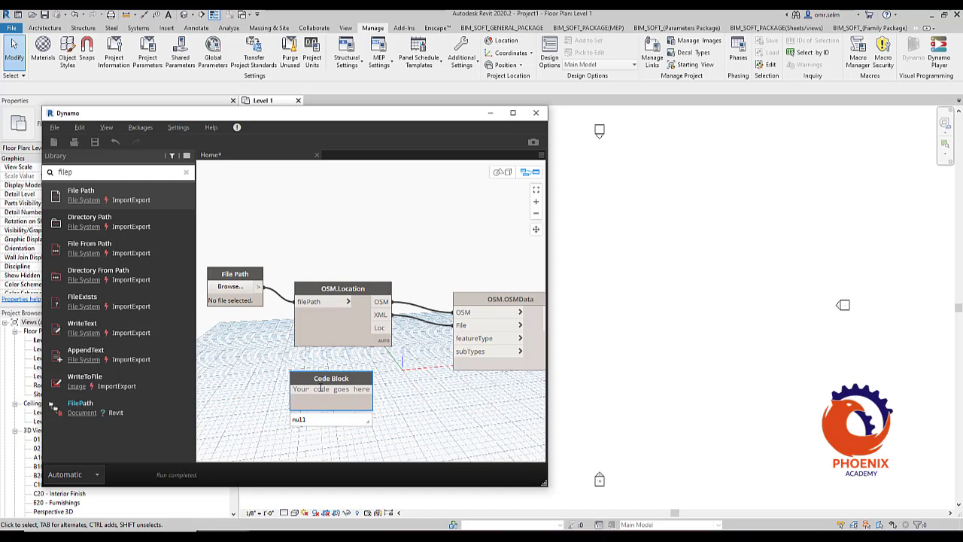
text("bui)
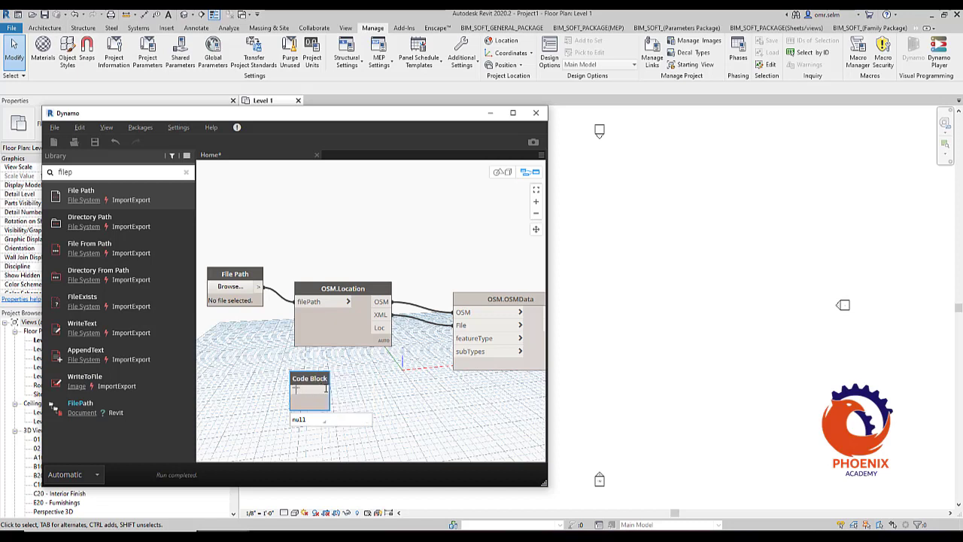
text(lding)
click(345, 395)
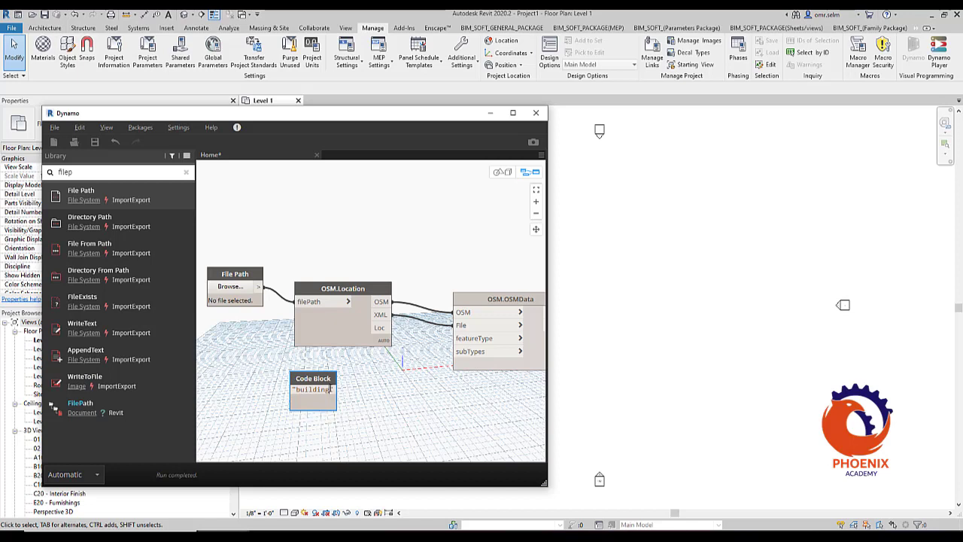
- Add "*" to the Code Block and wire both values to OSM.OSMData featureType and subTypes
double_click(333, 390)
text(")
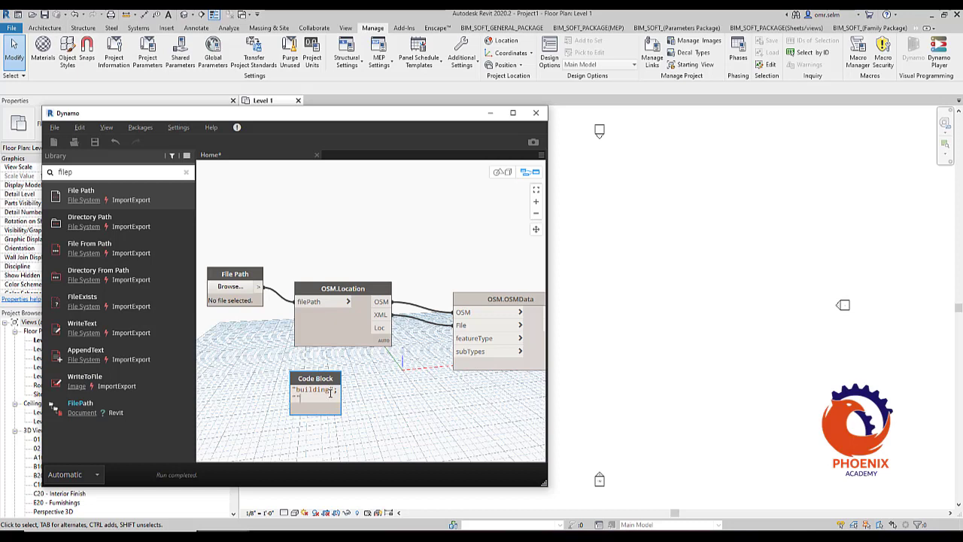
text(*")
click(371, 407)
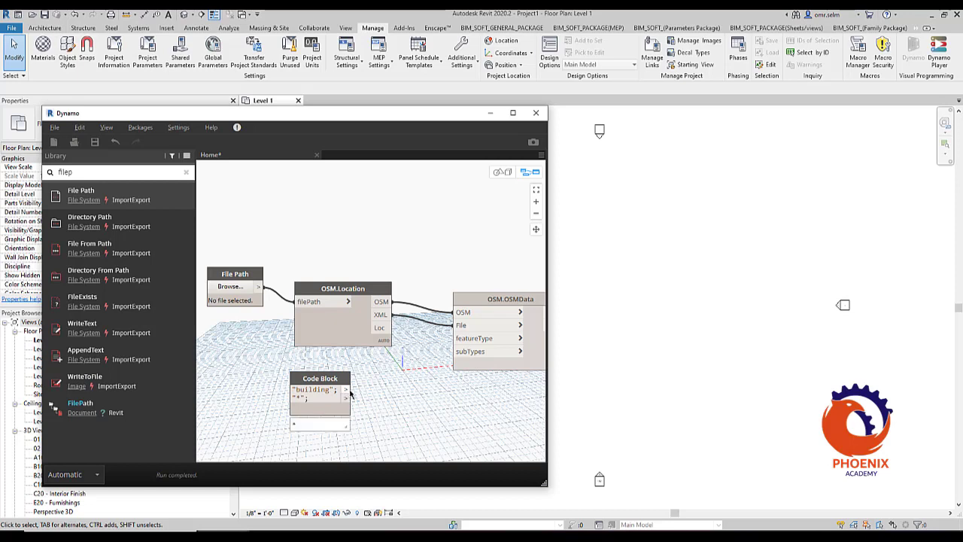
drag(345, 389, 455, 340)
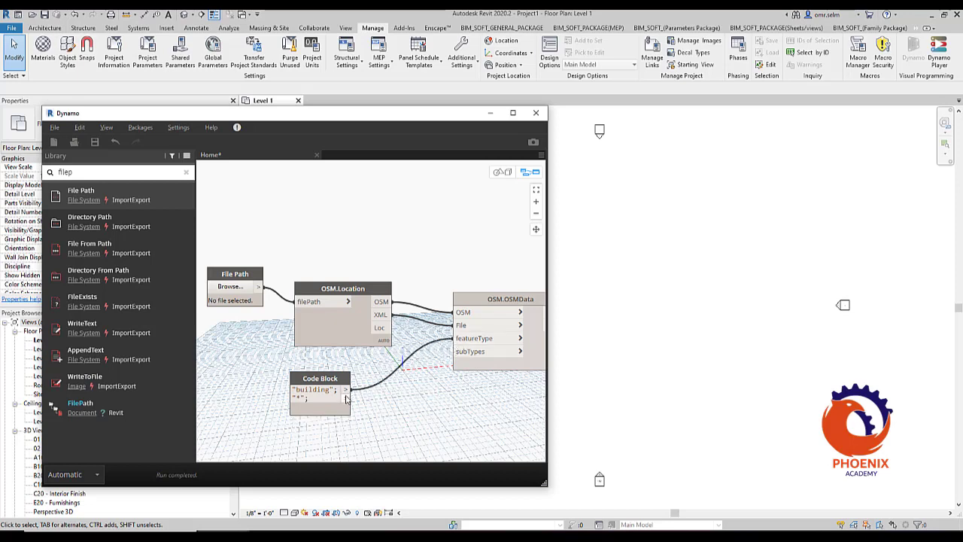
drag(352, 397, 456, 352)
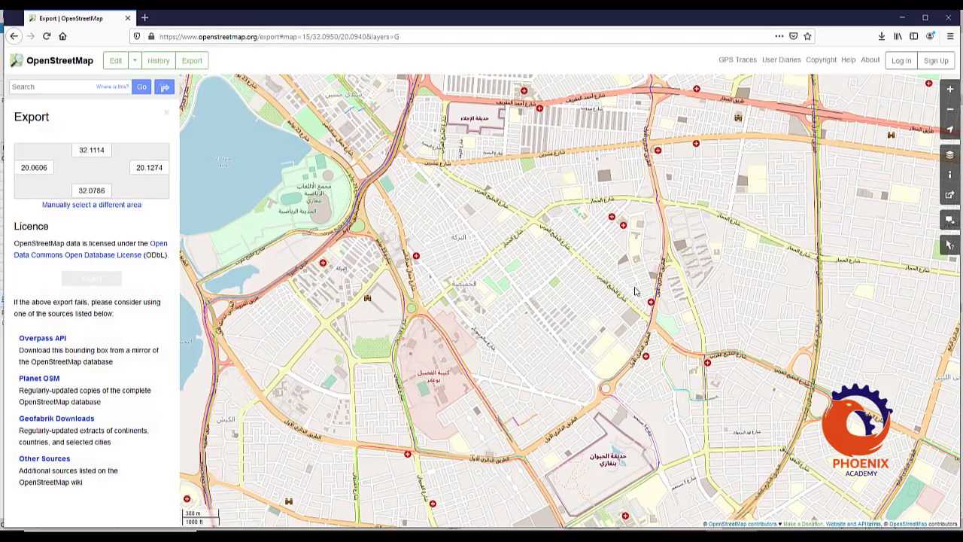
- Frame the city area on the map and export it, saving the data as map.osm
scroll(615, 260, down, 4)
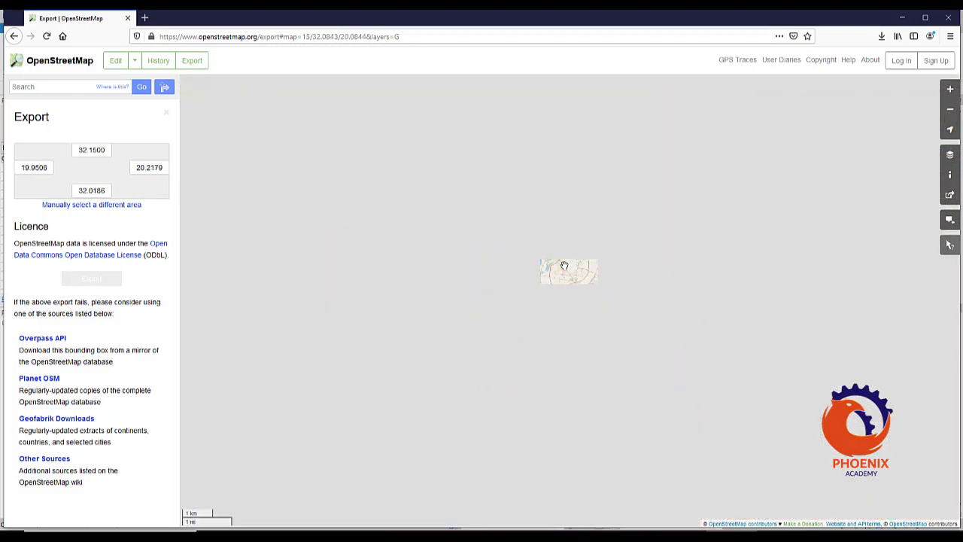
scroll(602, 256, up, 2)
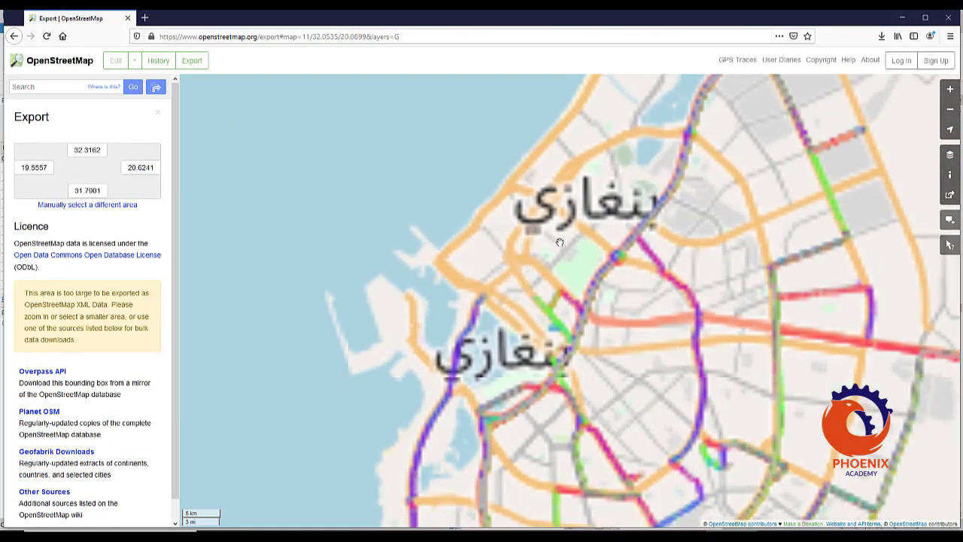
scroll(725, 374, up, 2)
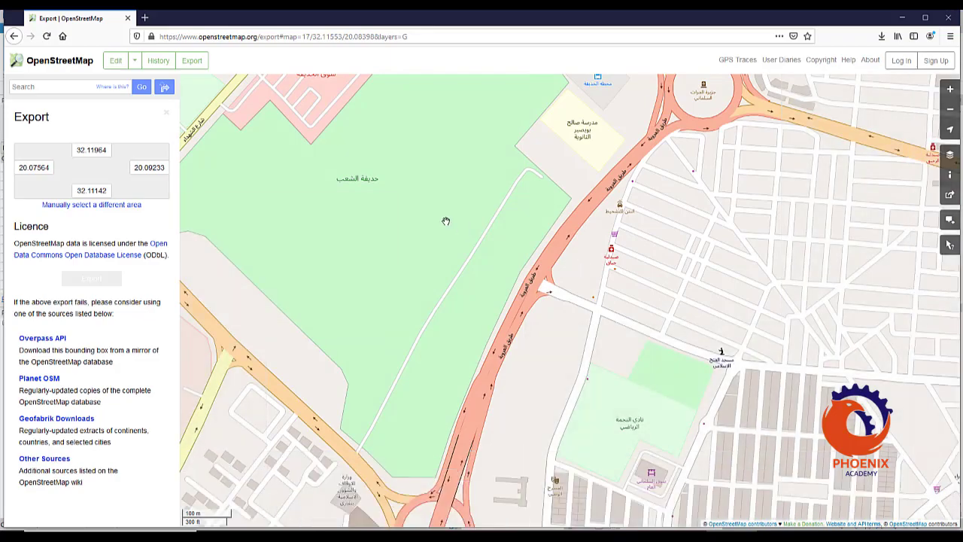
scroll(449, 220, up, 3)
scroll(451, 221, down, 2)
drag(450, 222, 414, 127)
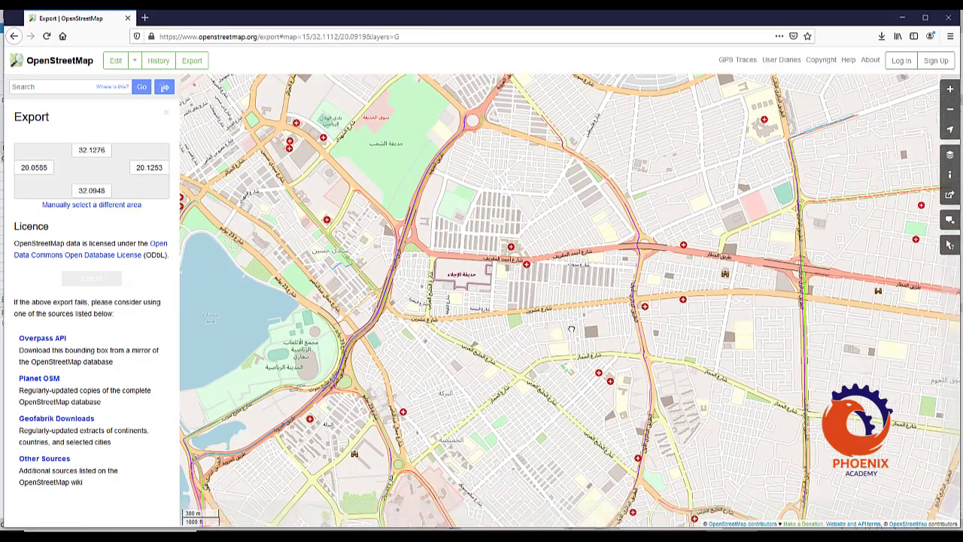
click(192, 60)
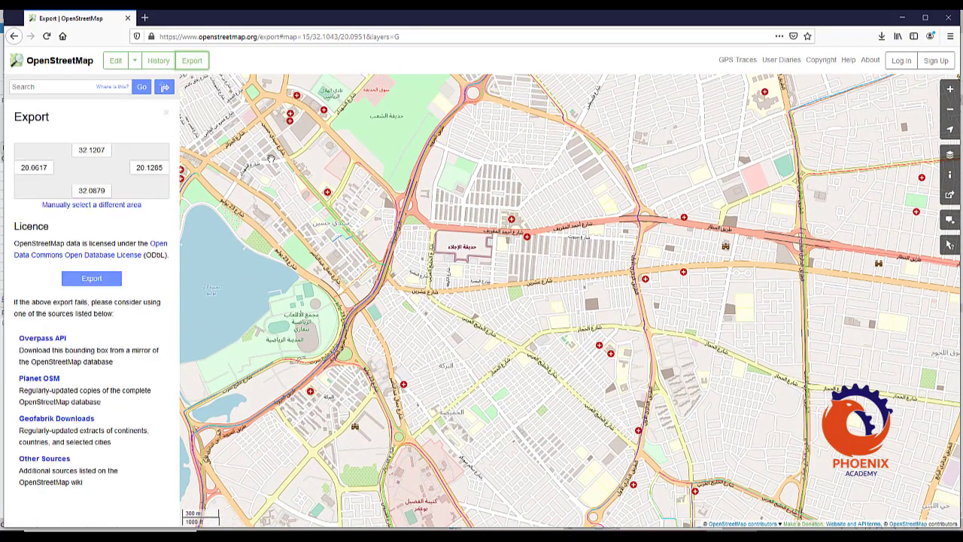
click(118, 277)
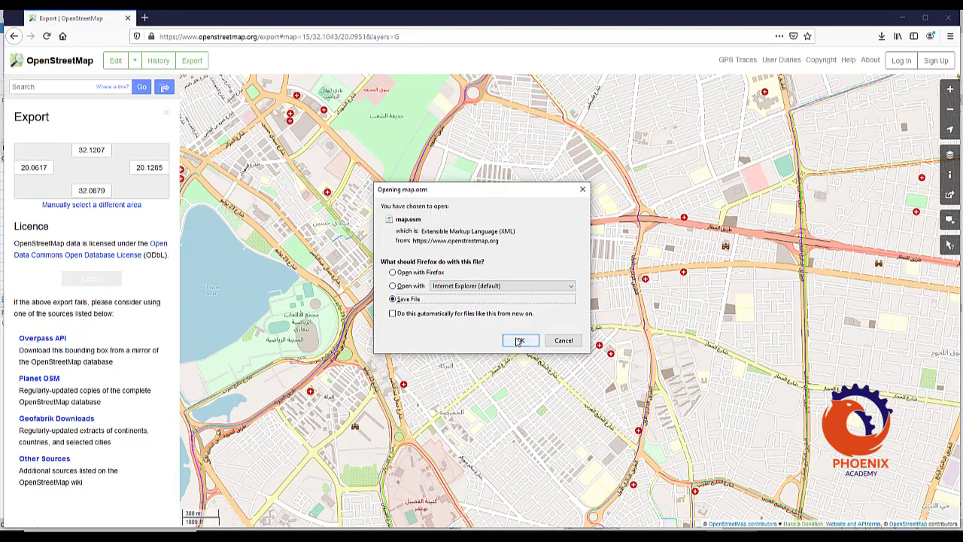
click(518, 340)
click(882, 36)
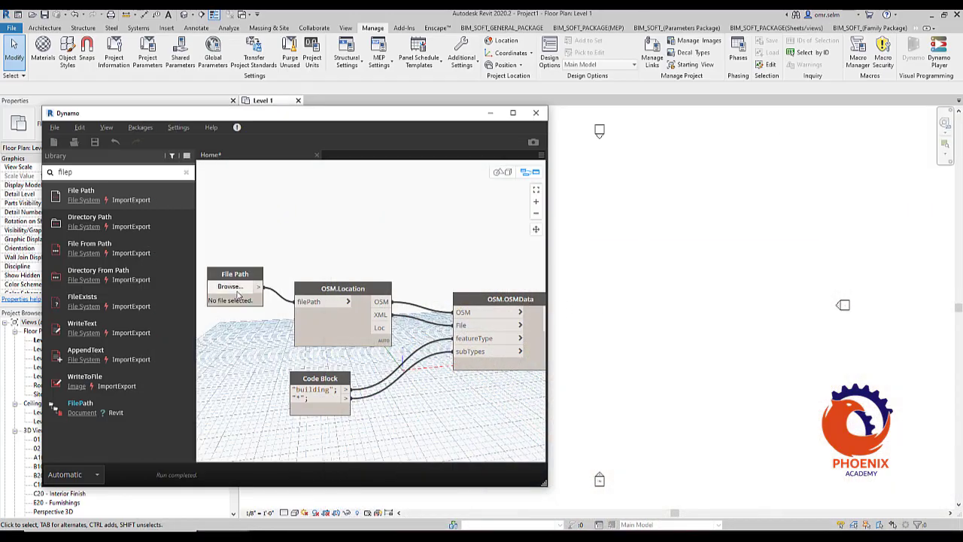
- Load map(3).osm from Downloads into the File Path node and enable background 3D preview navigation
click(244, 286)
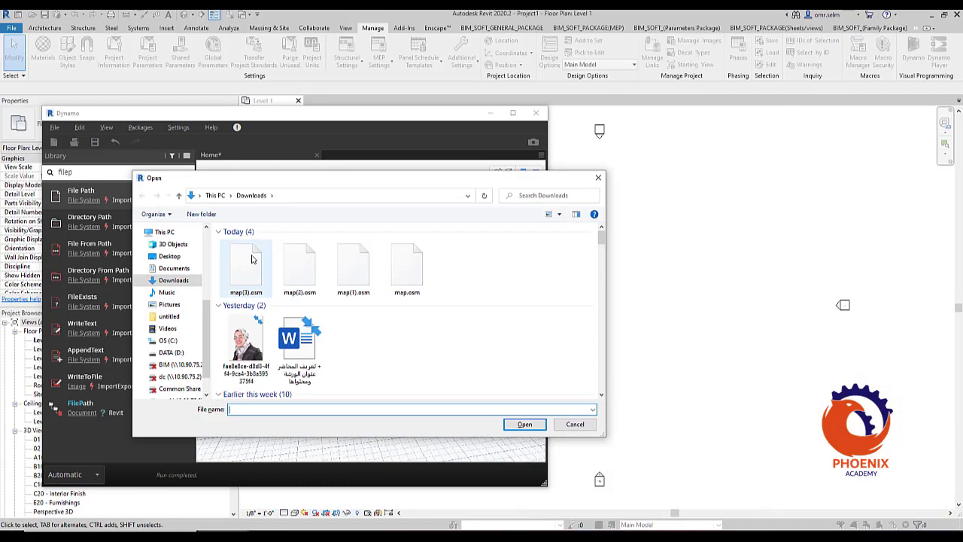
click(252, 260)
click(519, 424)
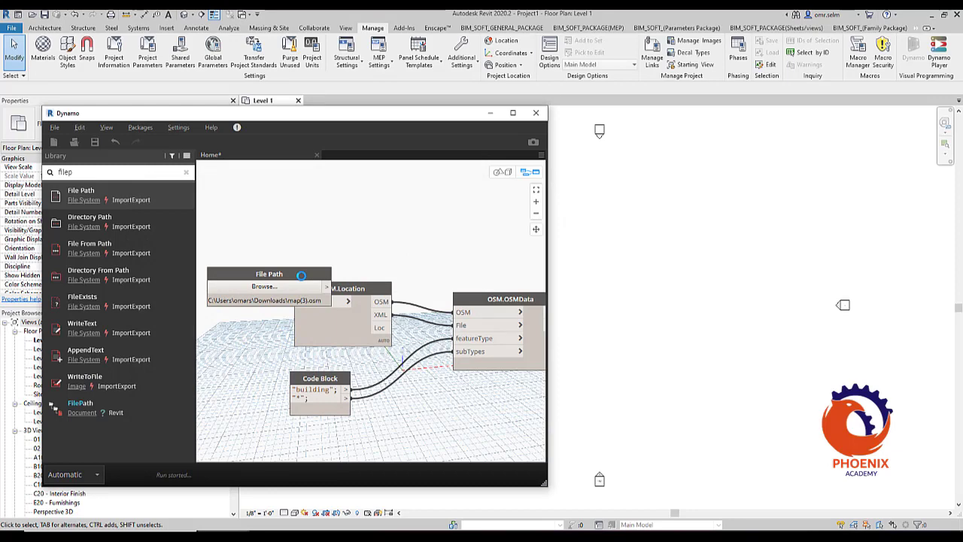
drag(293, 279, 227, 290)
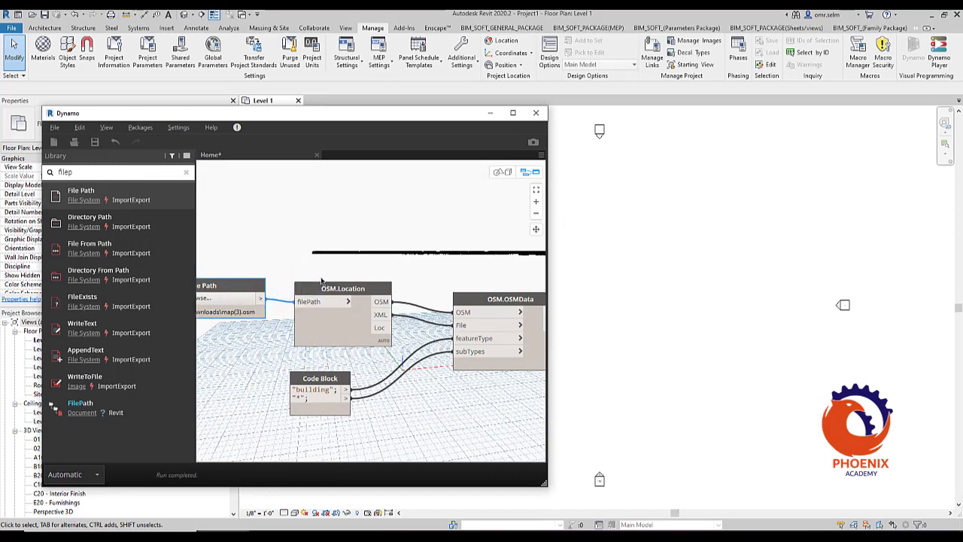
click(504, 173)
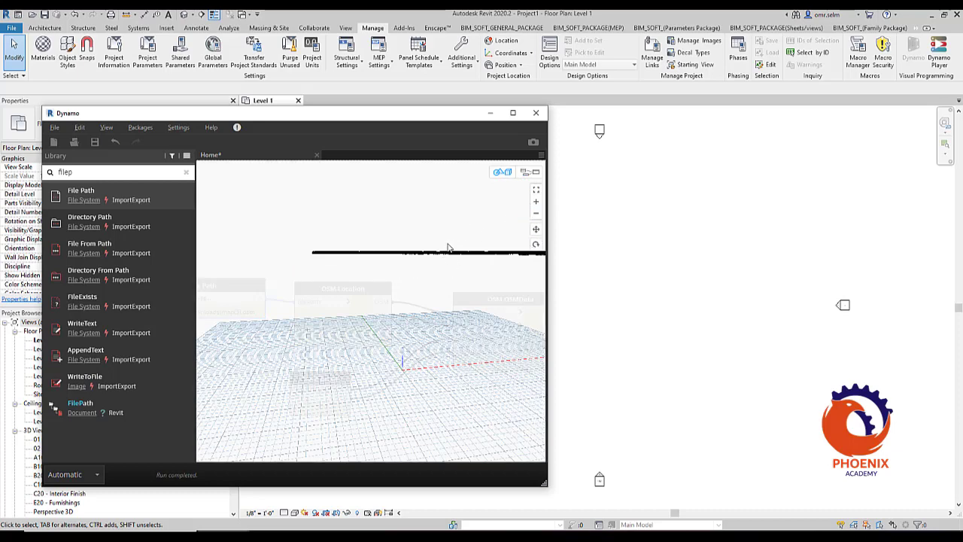
- Open Revit's Default 3D View and zoom in on the blue OSM building geometry
right_drag(448, 247, 458, 250)
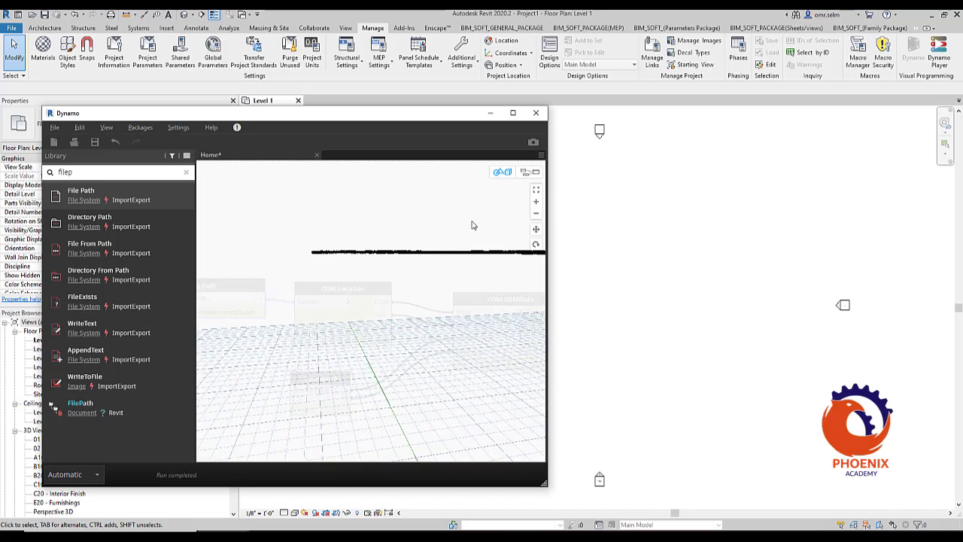
click(183, 14)
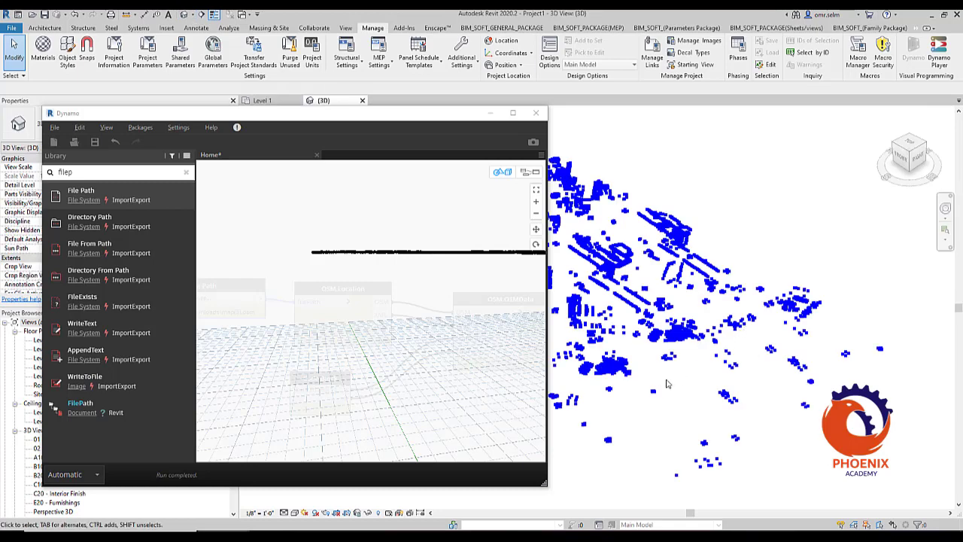
scroll(629, 361, up, 1)
scroll(617, 353, up, 1)
scroll(642, 362, up, 1)
scroll(717, 379, up, 1)
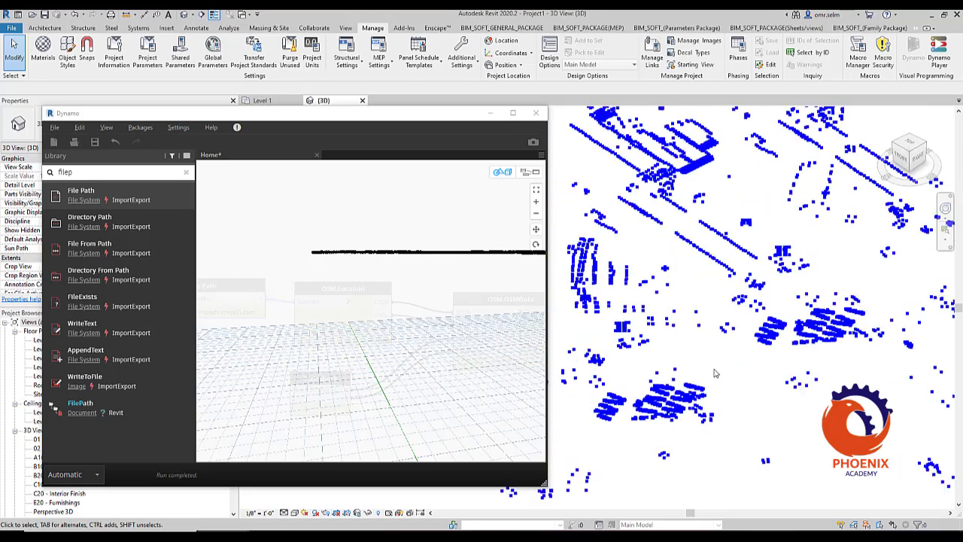
scroll(715, 373, down, 1)
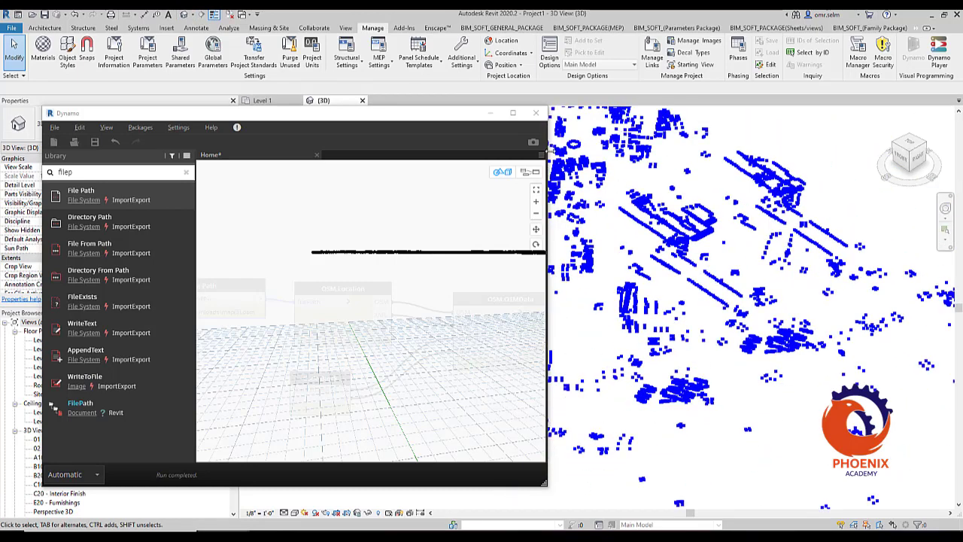
- Start editing on OpenStreetMap, log in with the saved account, and dismiss the iD welcome dialog
click(428, 273)
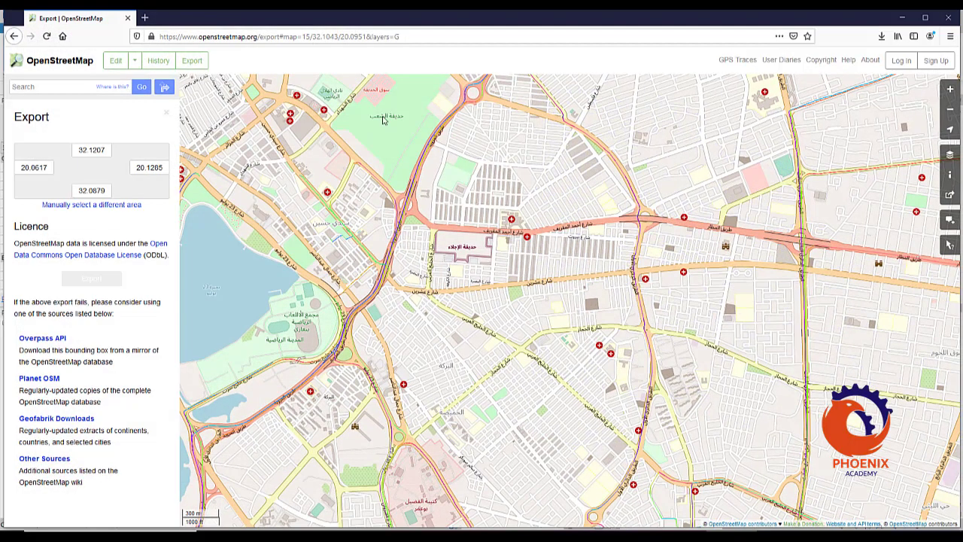
click(117, 61)
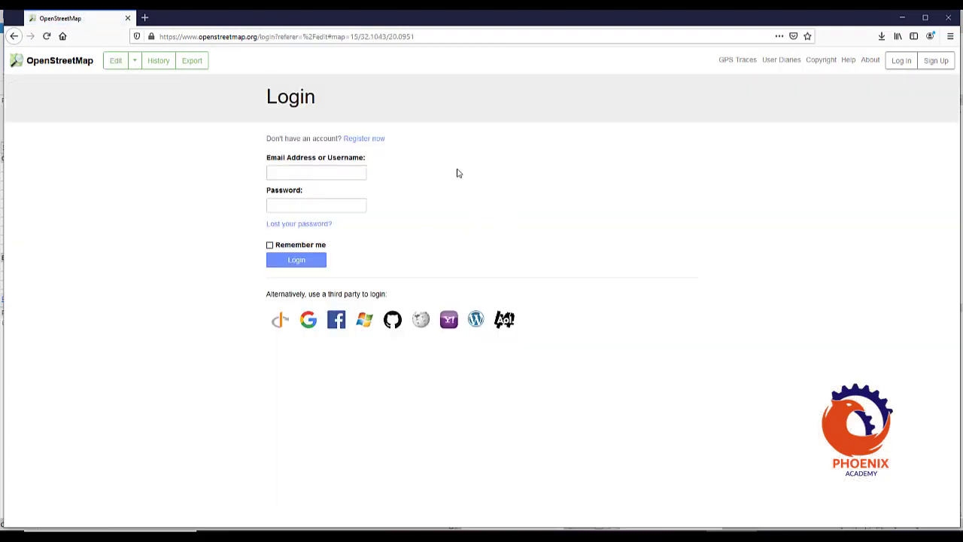
click(345, 172)
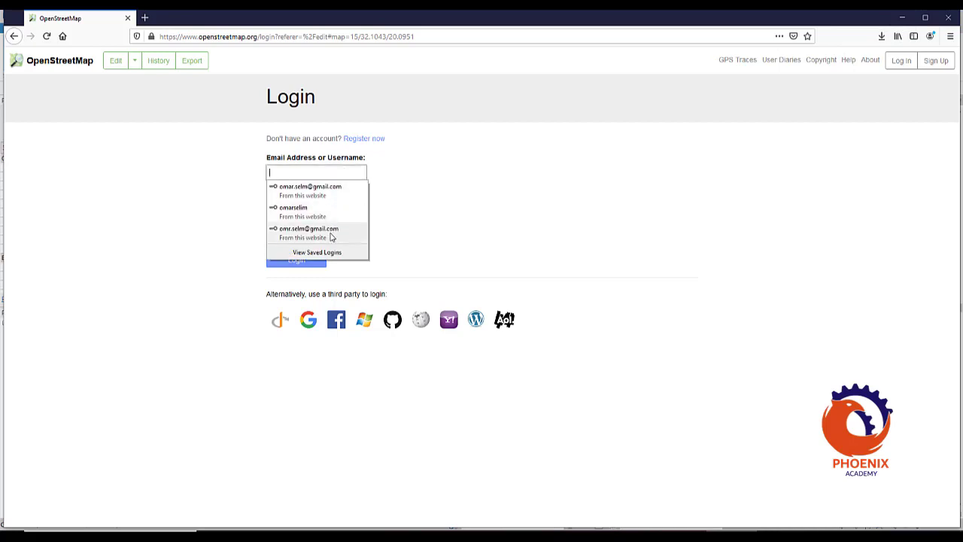
click(333, 232)
click(308, 267)
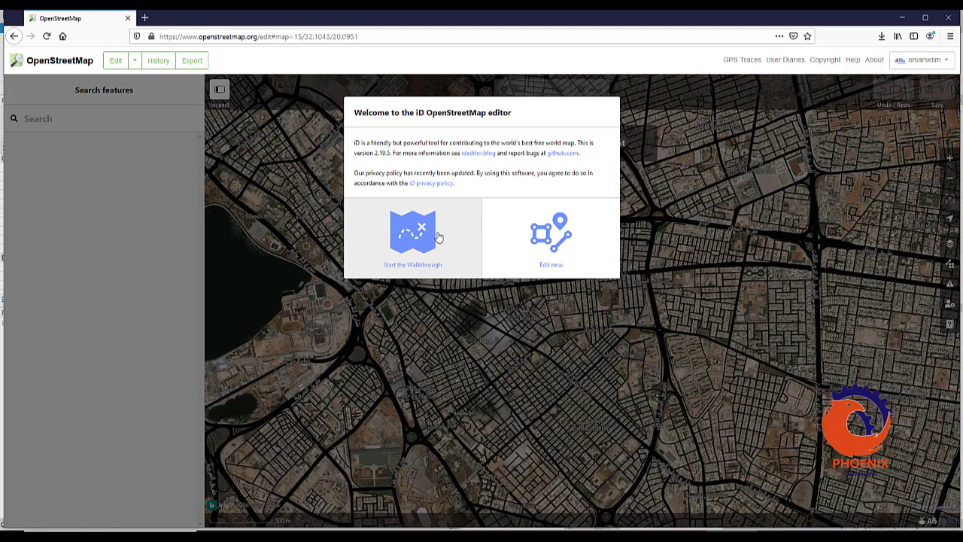
click(542, 233)
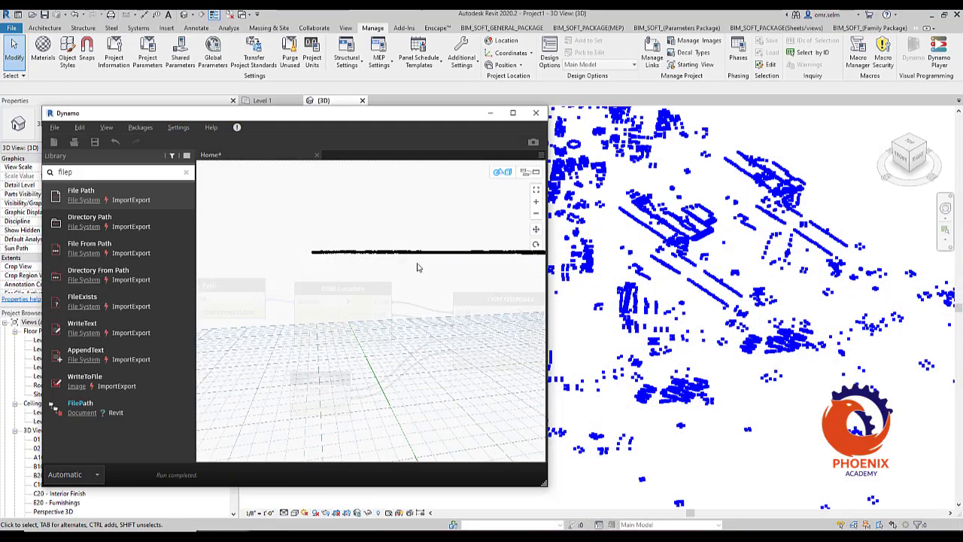
- Return to the graph, recentre the OSM nodes, and search the library for 'polygon by'
click(529, 171)
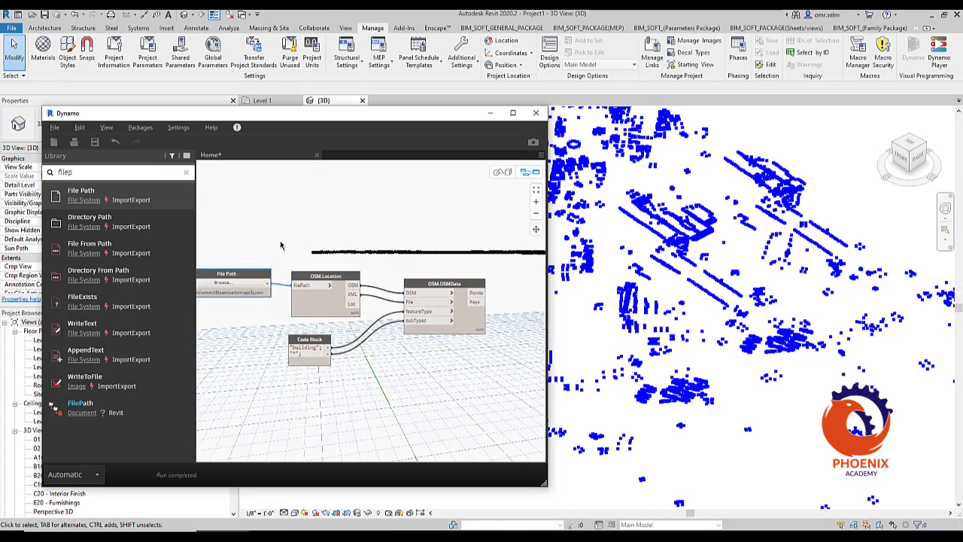
scroll(425, 336, down, 2)
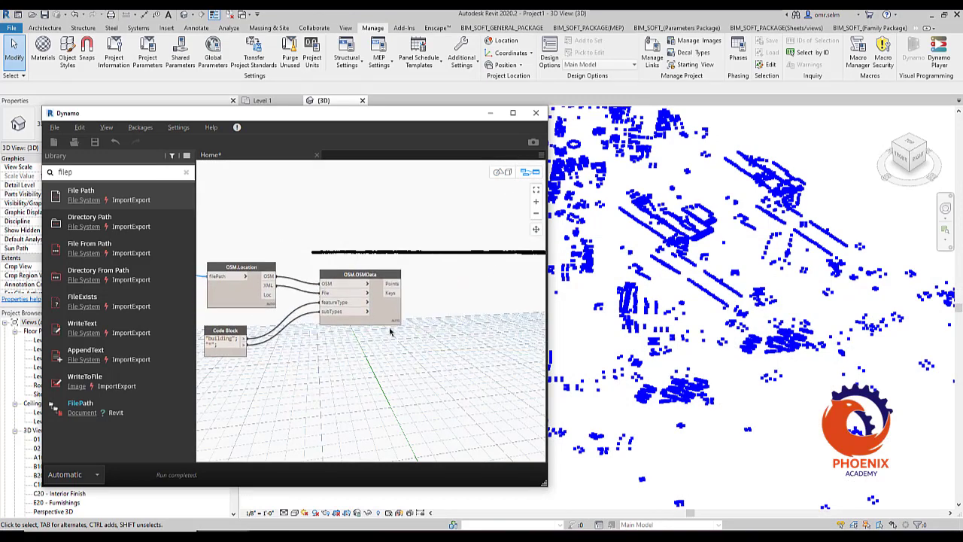
middle_drag(416, 334, 377, 332)
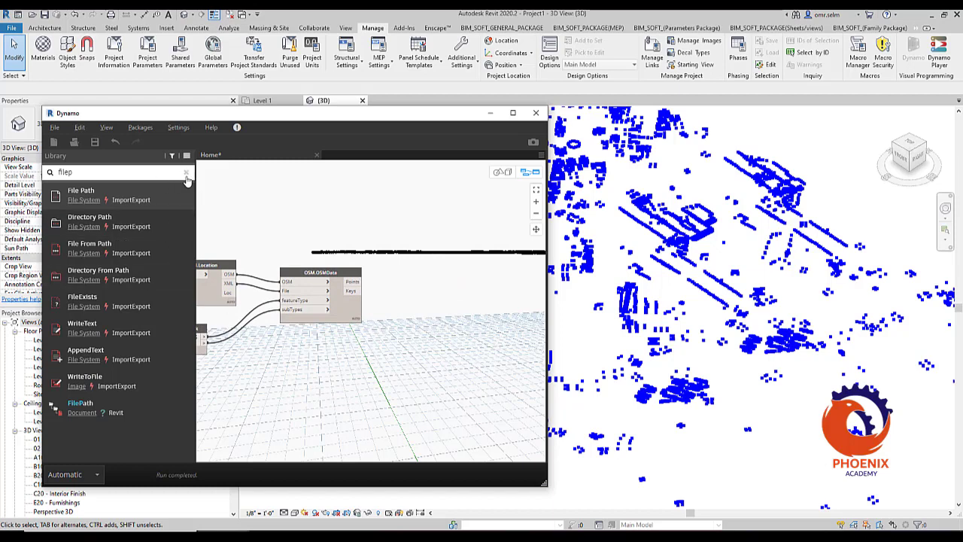
click(186, 171)
text(fi)
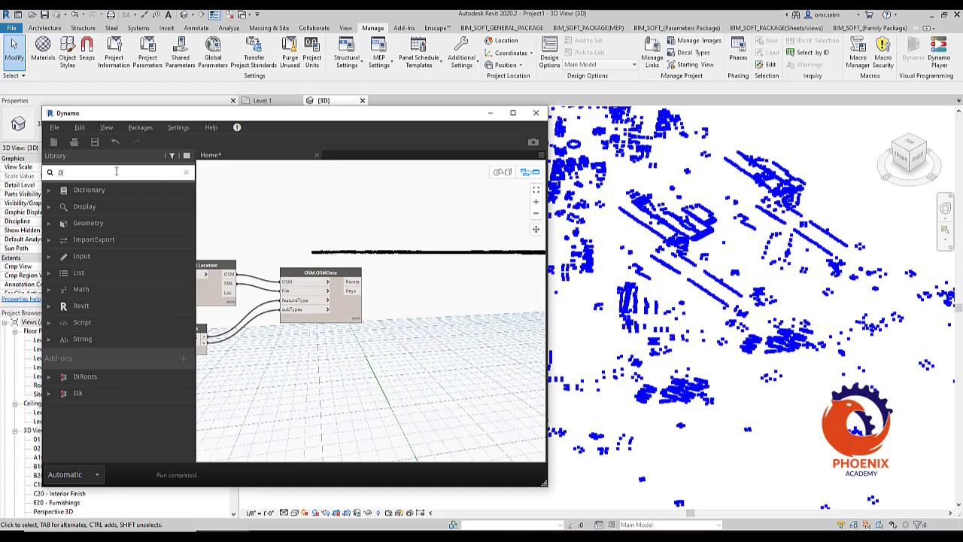
text(oly)
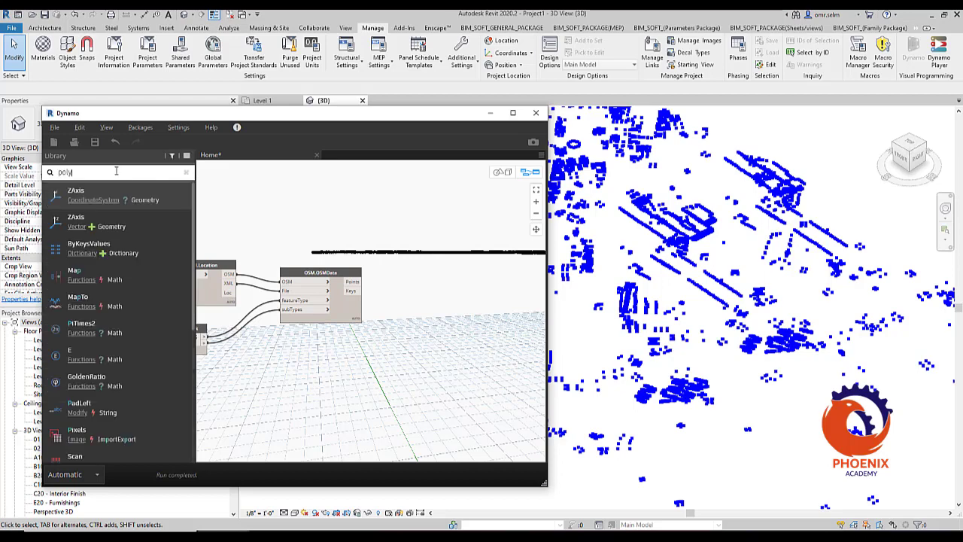
text(on)
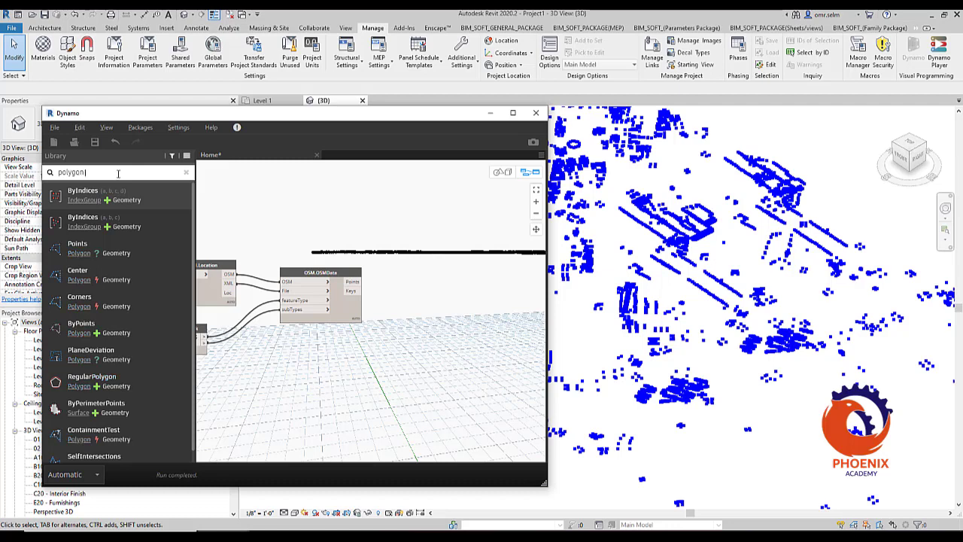
text(by po)
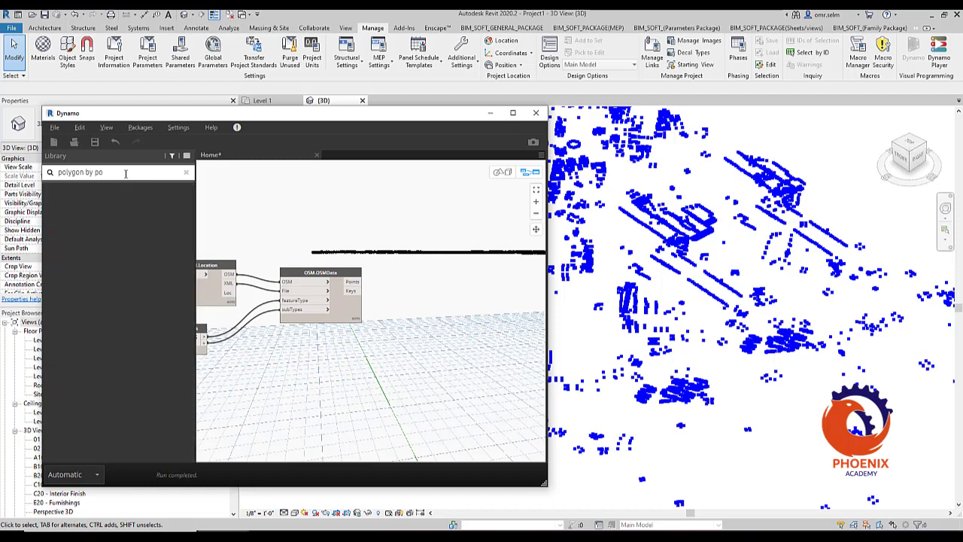
key(BackSpace)
key(BackSpace)
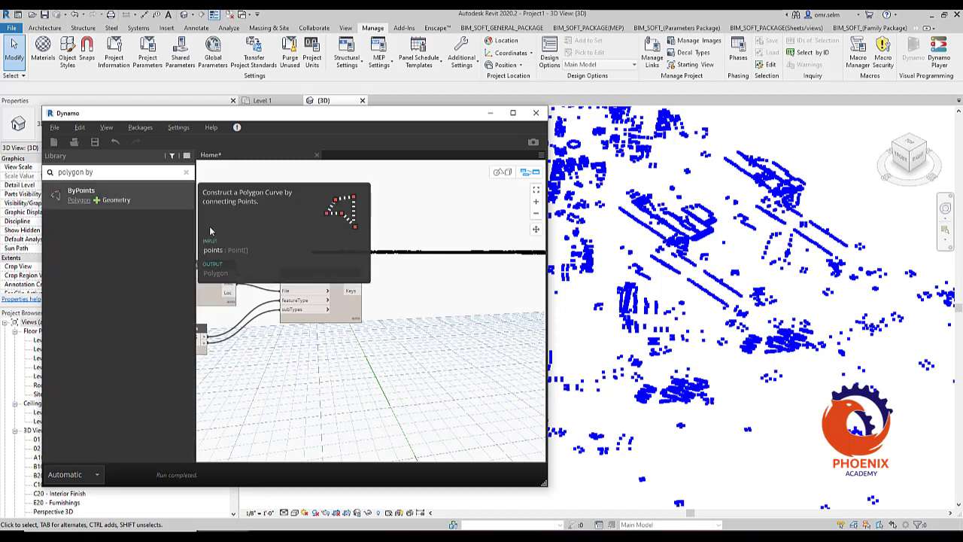
- Add Polygon.ByPoints beside OSM.OSMData and feed it the OSM Points output
click(75, 195)
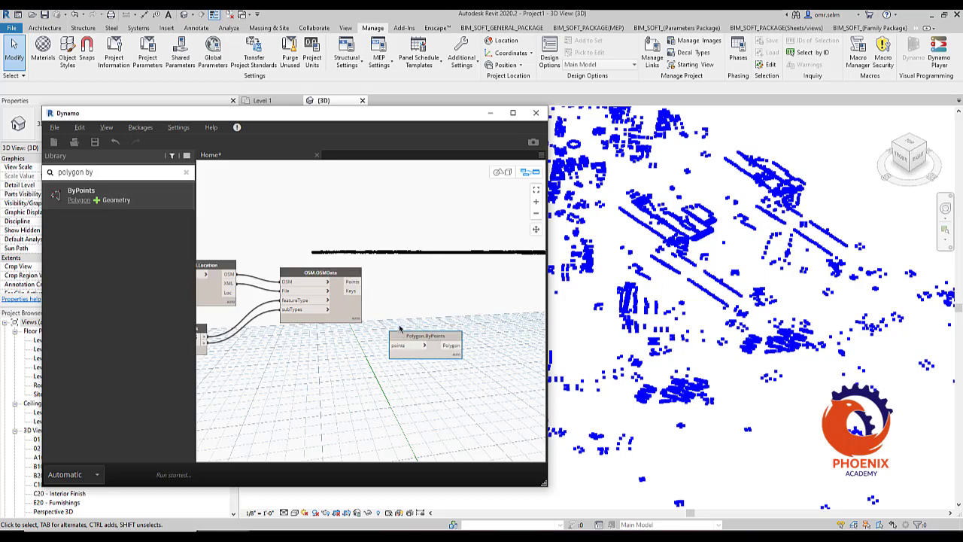
drag(401, 335, 390, 288)
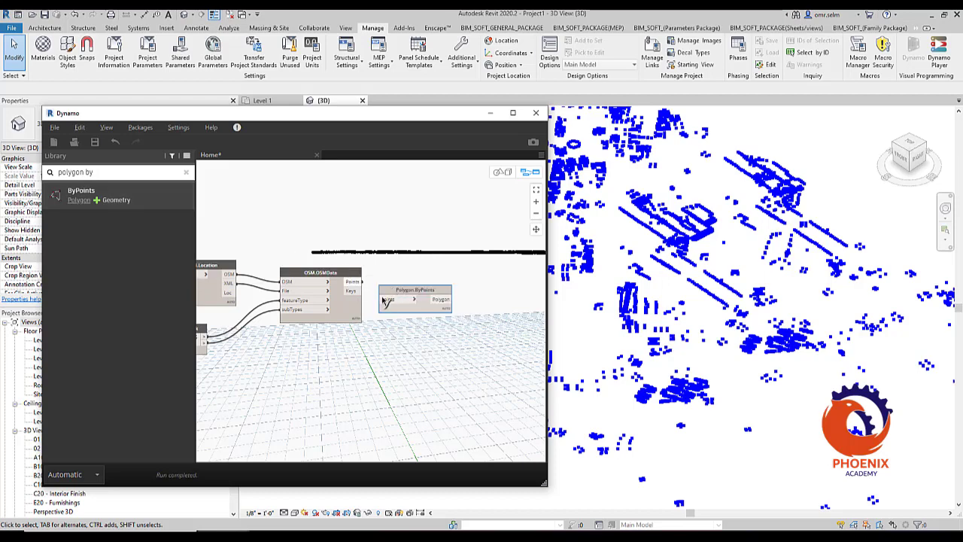
click(384, 299)
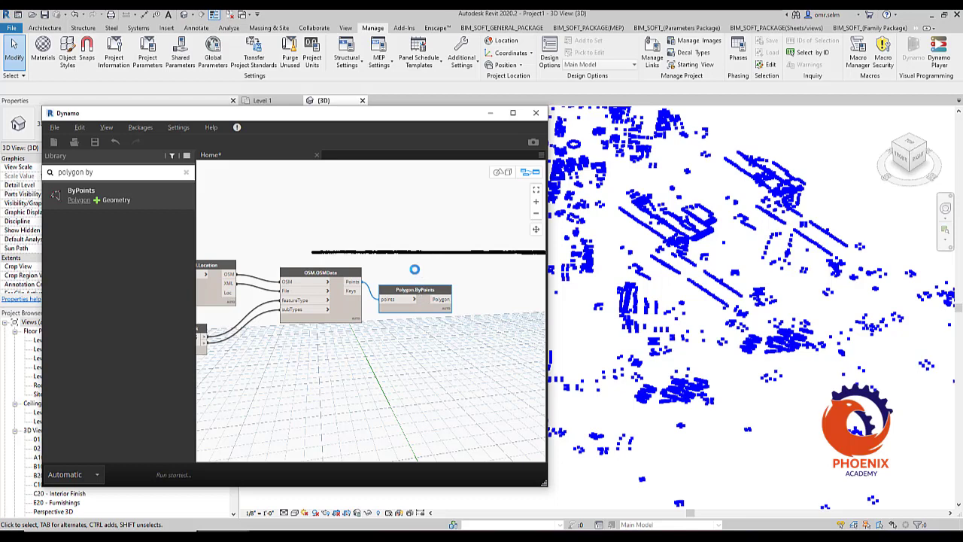
- Search 'list.fla' and place List.Flatten next to the polygon node to receive its polygons
key(ctrl+a)
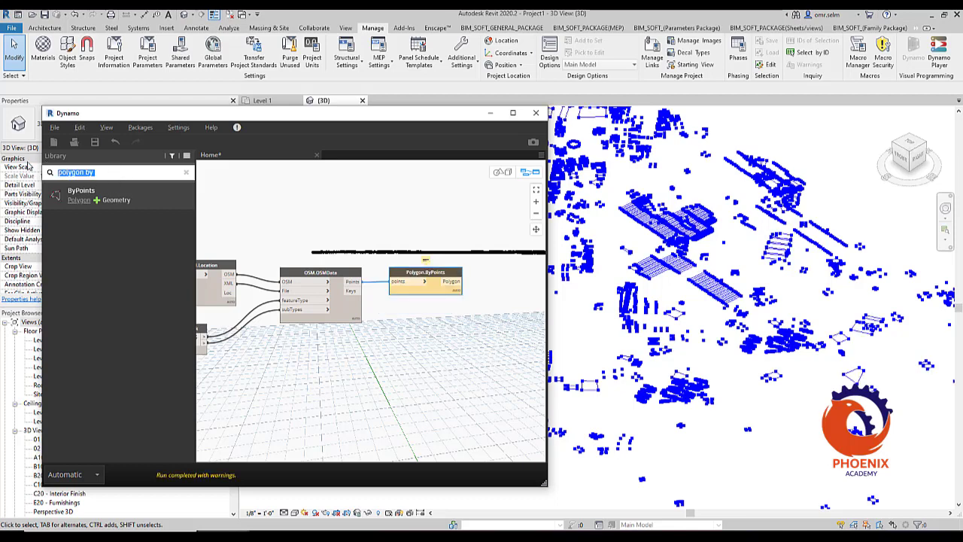
text(l)
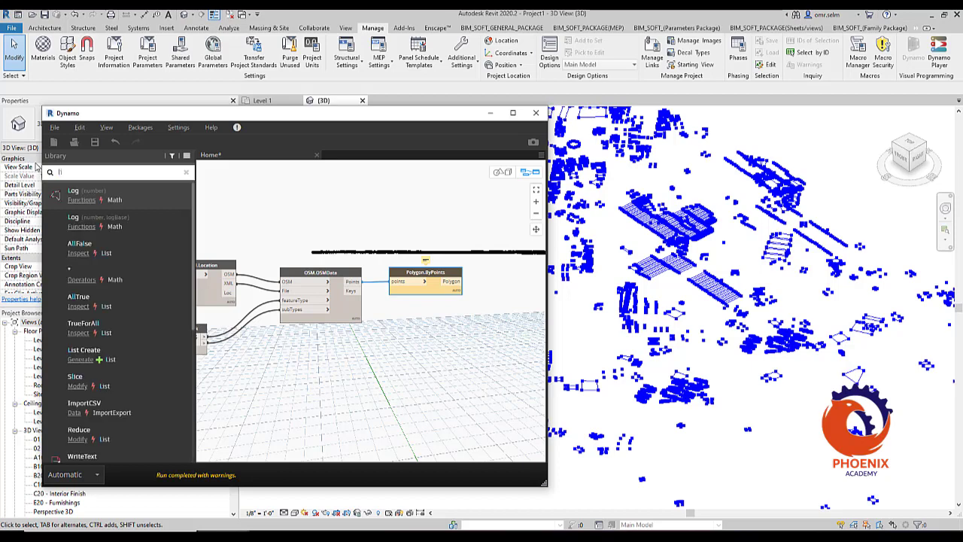
text(ist.f)
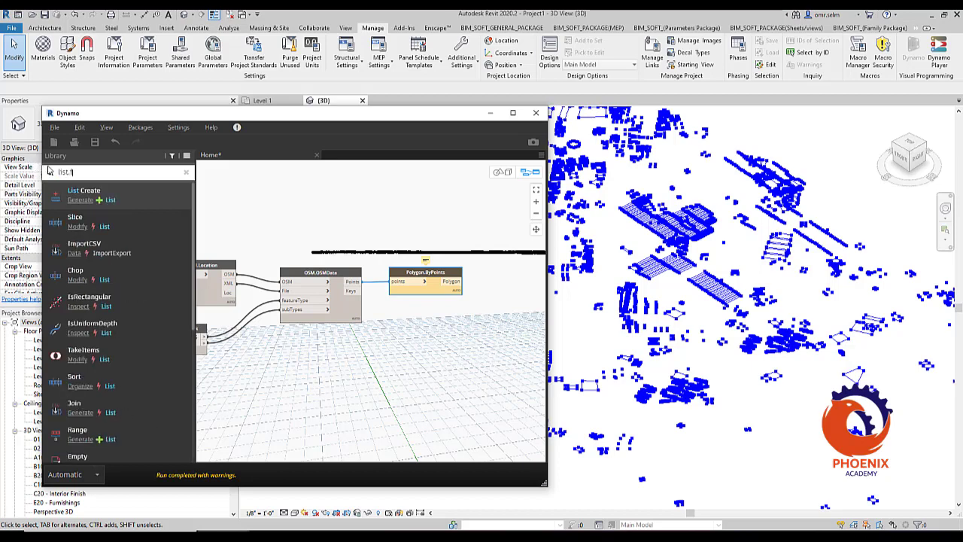
text(la)
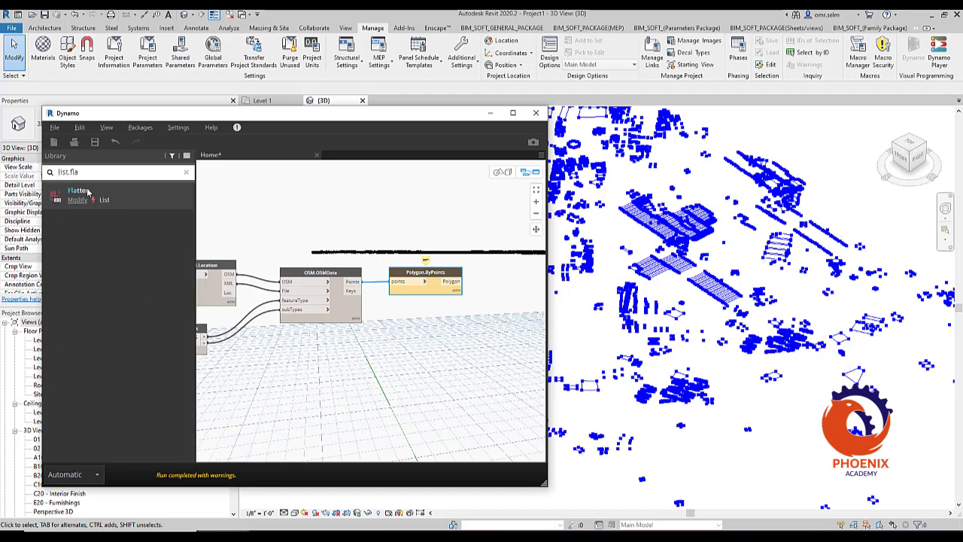
click(130, 197)
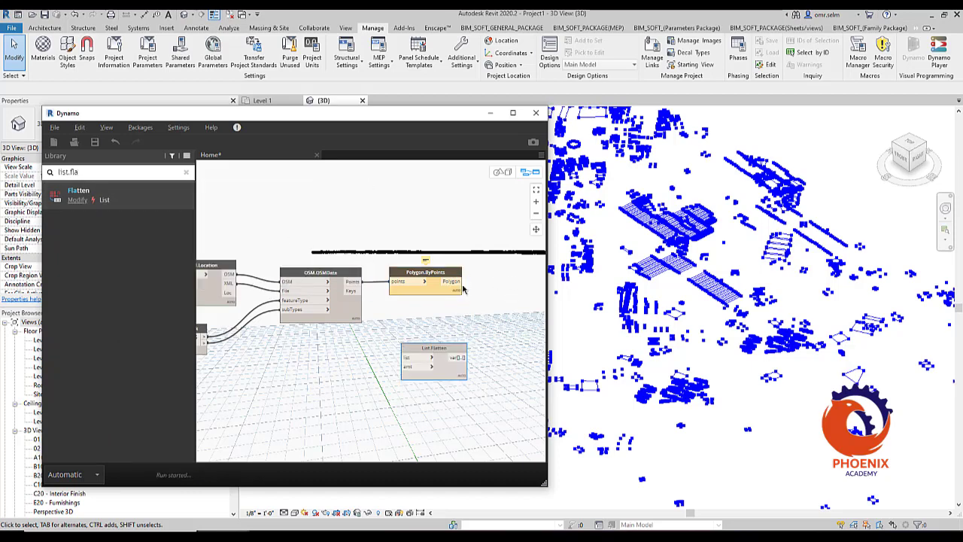
mouse_move(433, 347)
mouse_down()
mouse_move(516, 280)
mouse_move(494, 291)
mouse_up()
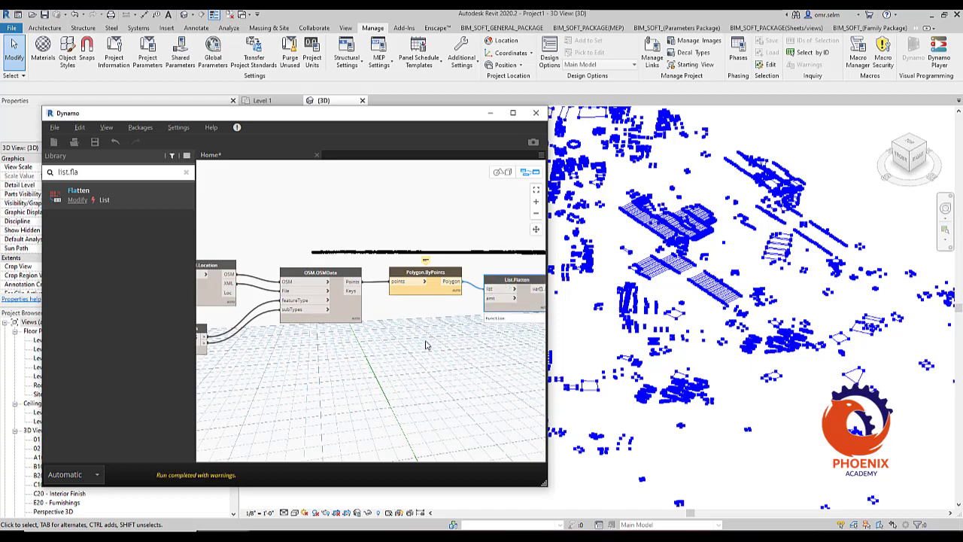
scroll(525, 297, up, 1)
scroll(526, 298, up, 1)
middle_drag(529, 297, 384, 274)
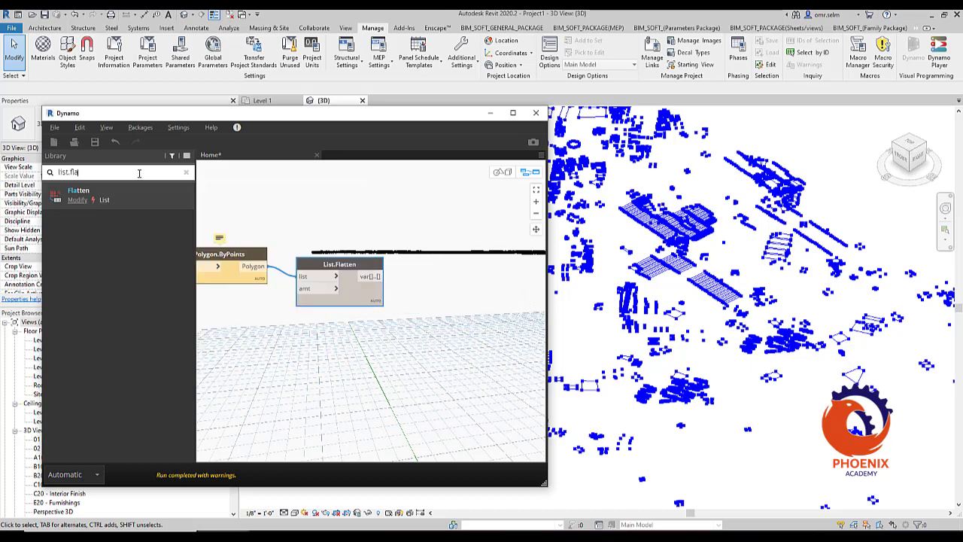
- Replace the library search text with 'curve' to find the curve extrusion nodes
drag(92, 164, 39, 167)
text(cu)
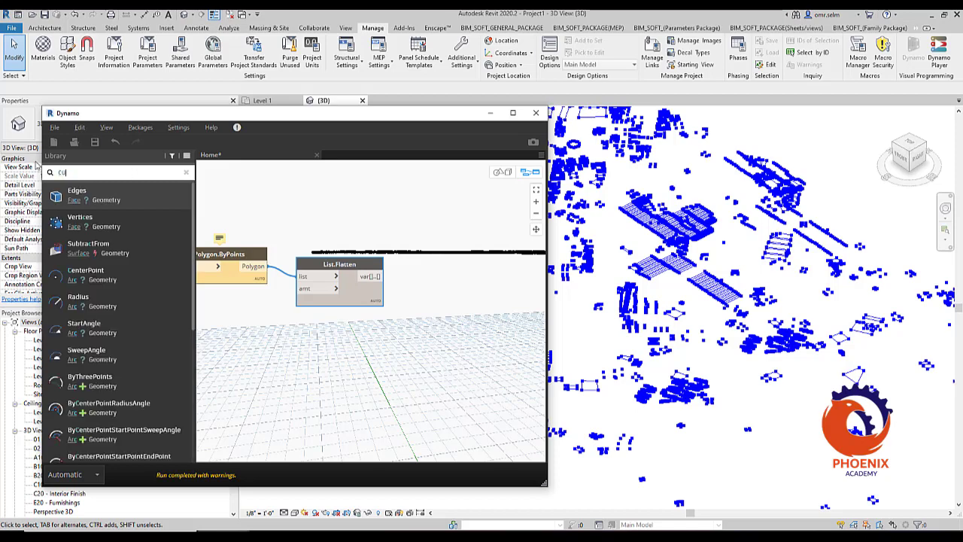
text(rve ex)
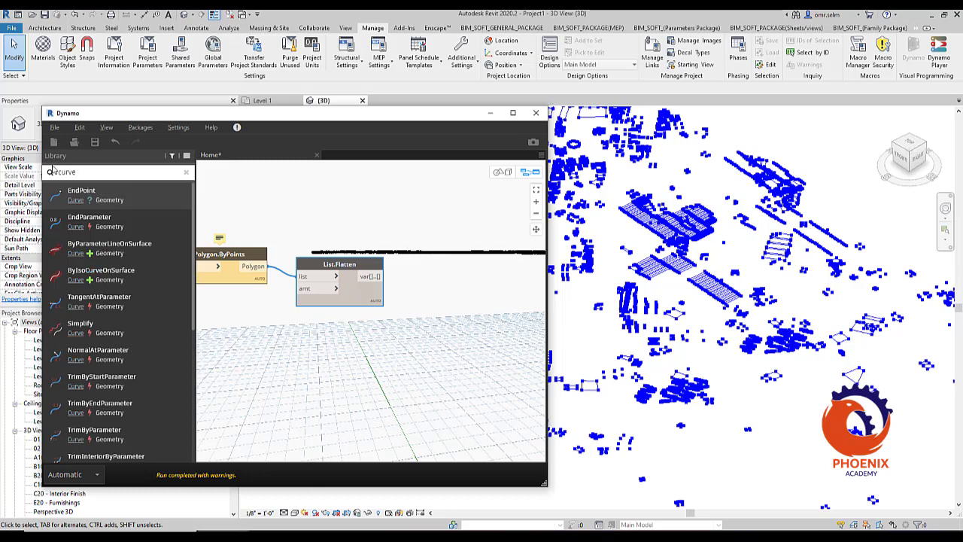
text(tru)
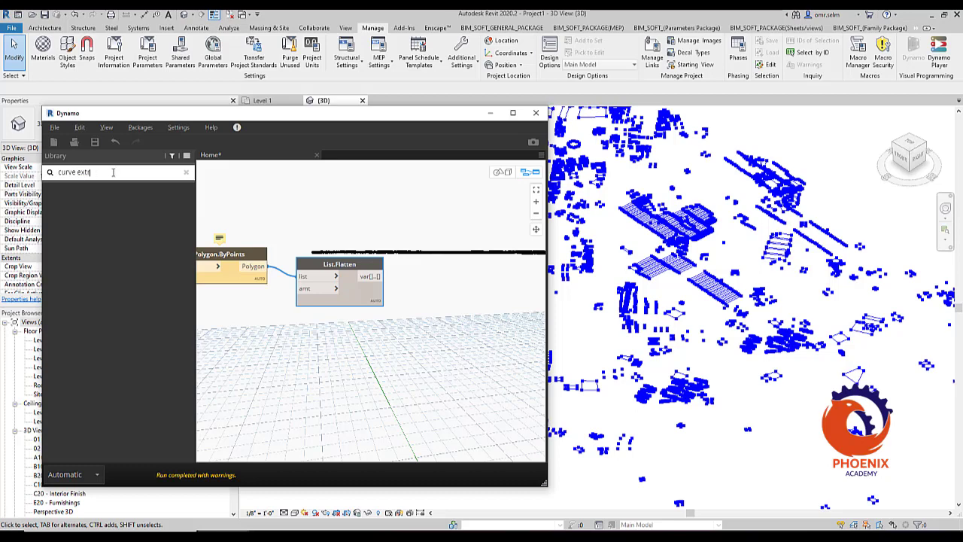
key(BackSpace)
key(BackSpace)
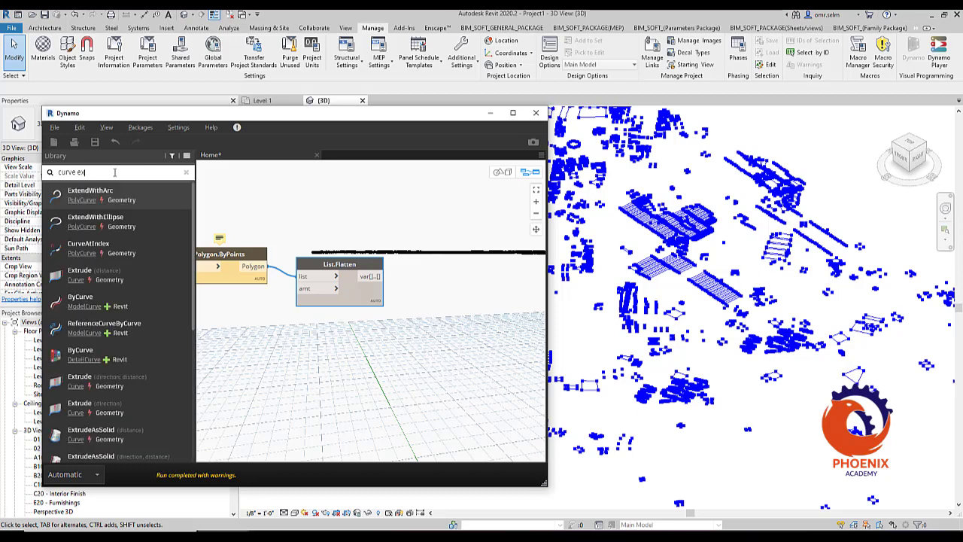
mouse_move(120, 247)
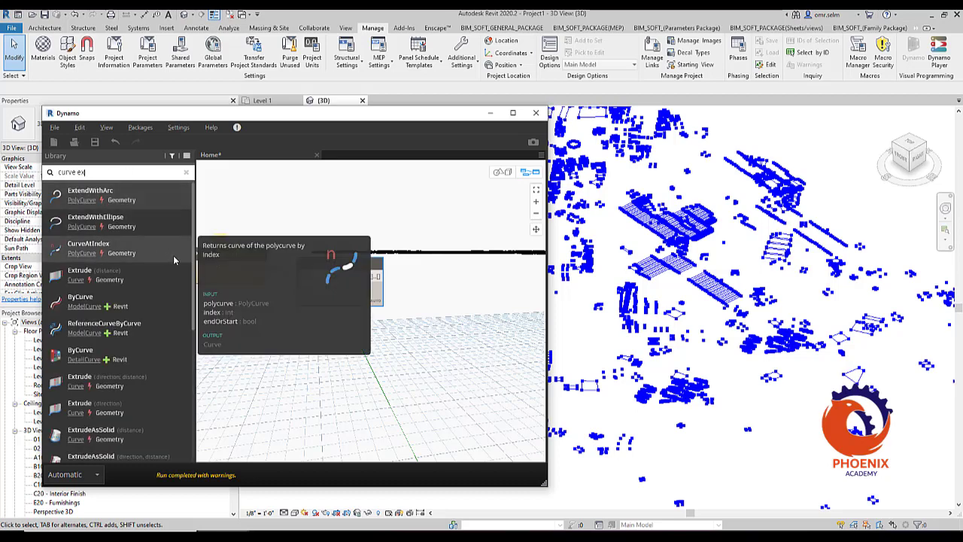
scroll(147, 362, down, 3)
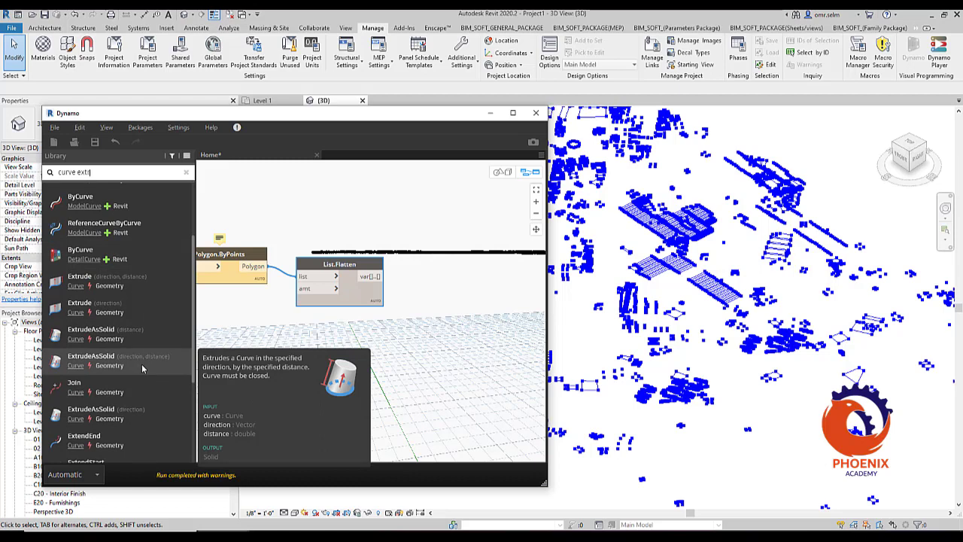
click(142, 368)
text(u)
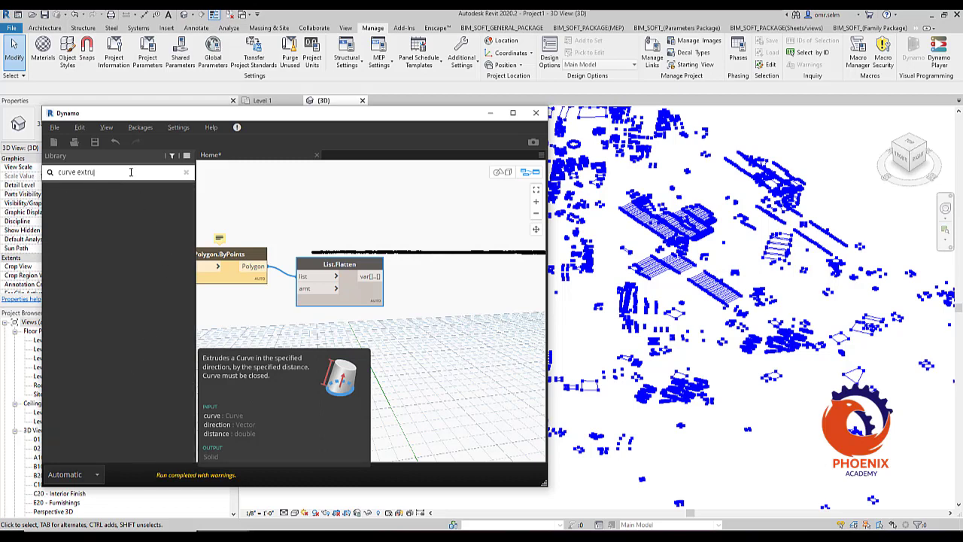
key(BackSpace)
key(BackSpace)
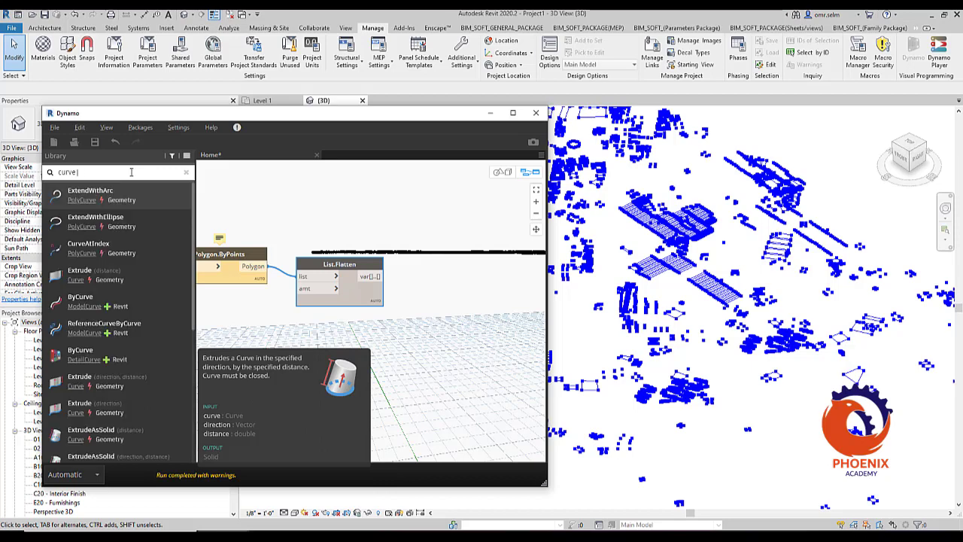
key(BackSpace)
key(BackSpace)
- Add both Curve.ExtrudeAsSolid nodes, the direction-only and the direction-plus-distance variants
scroll(144, 404, down, 3)
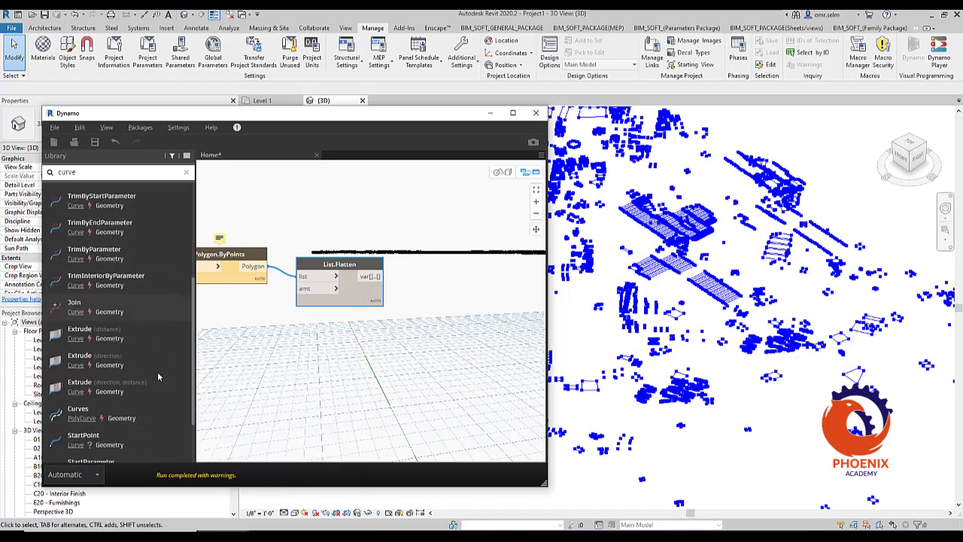
scroll(135, 316, down, 2)
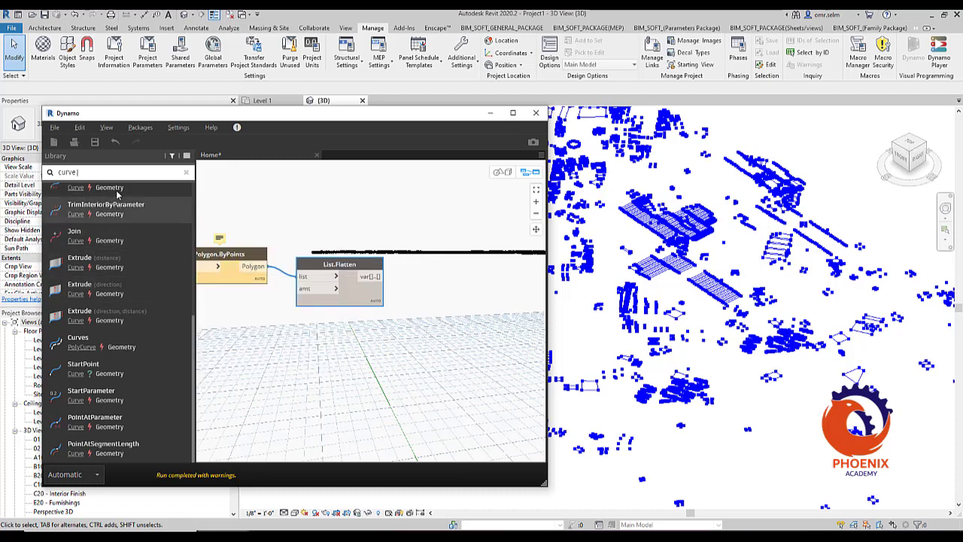
scroll(117, 194, up, 5)
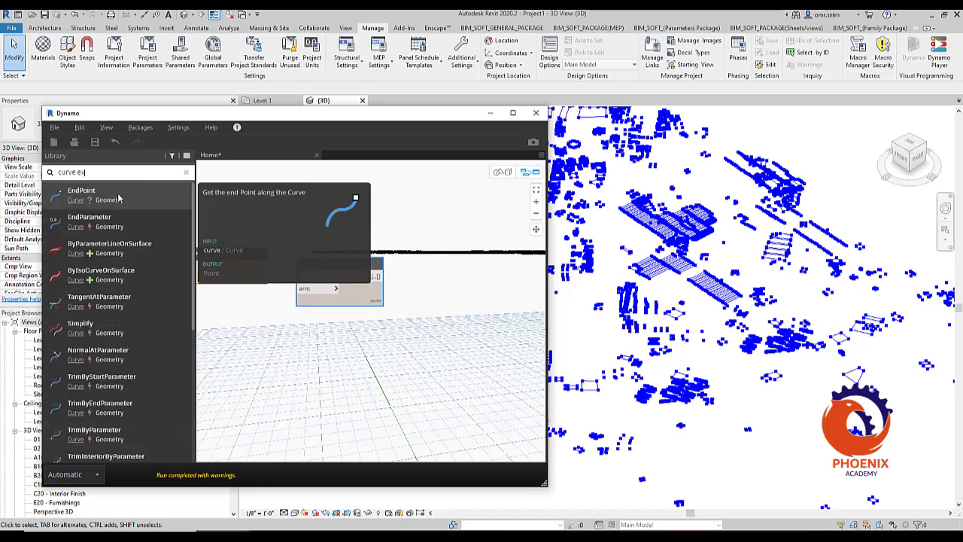
scroll(147, 383, down, 5)
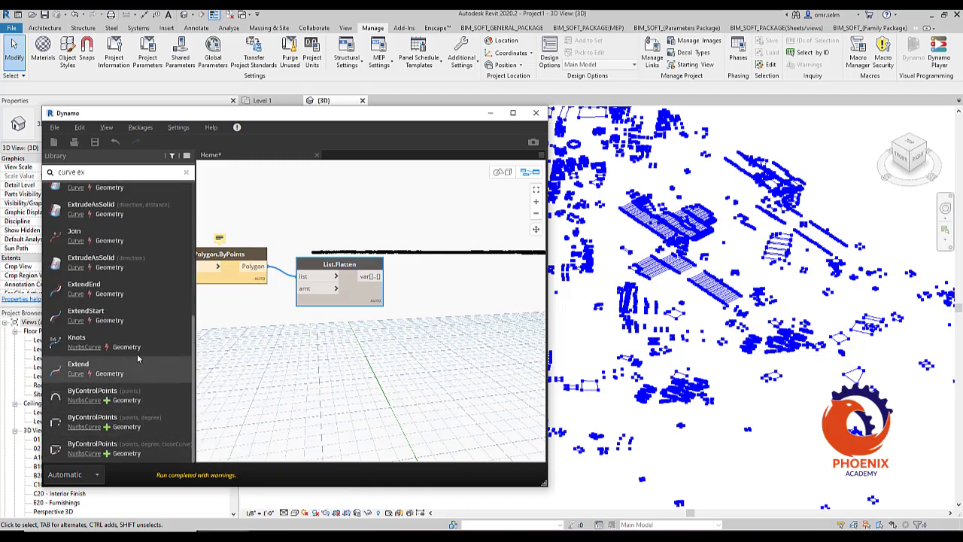
click(135, 258)
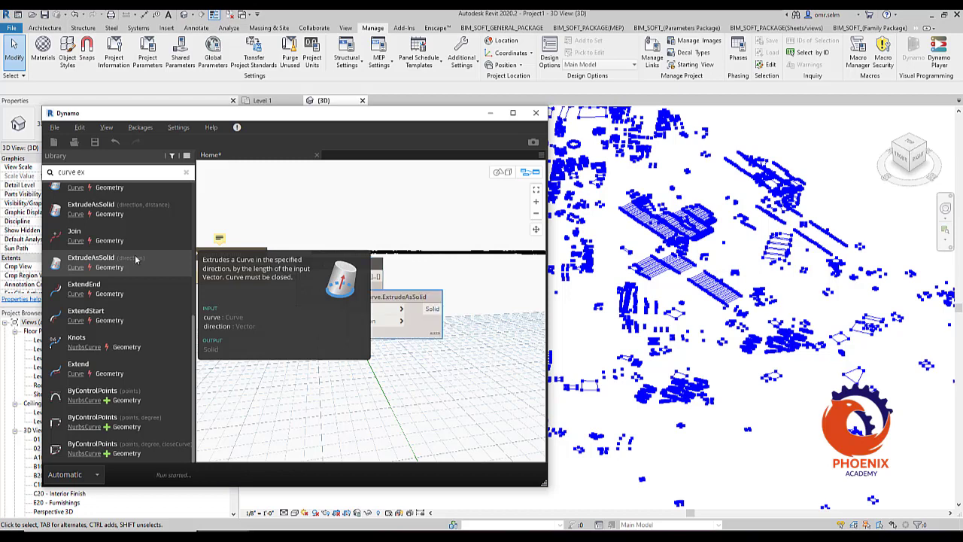
click(131, 212)
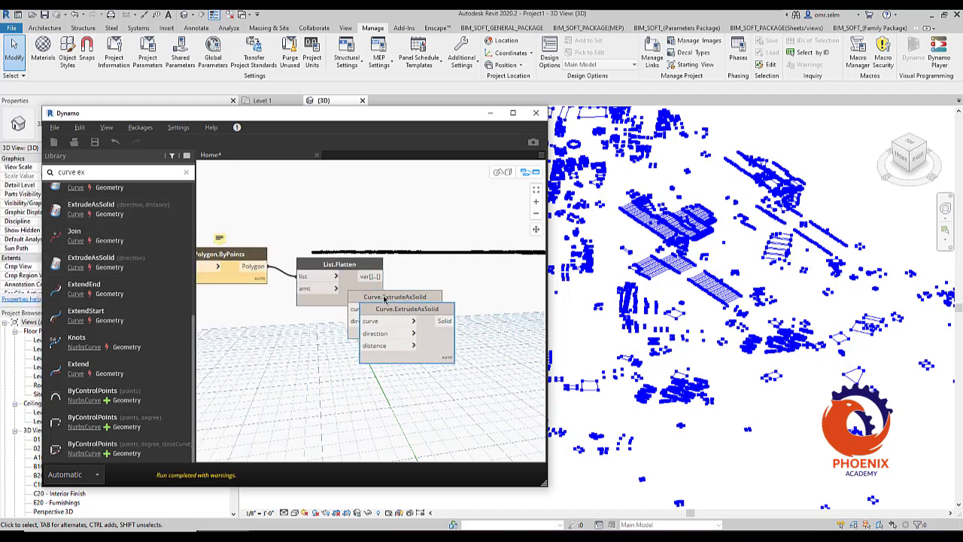
- Place the three-input Curve.ExtrudeAsSolid beside List.Flatten and wire the flattened polygons into its curve
drag(384, 299, 285, 363)
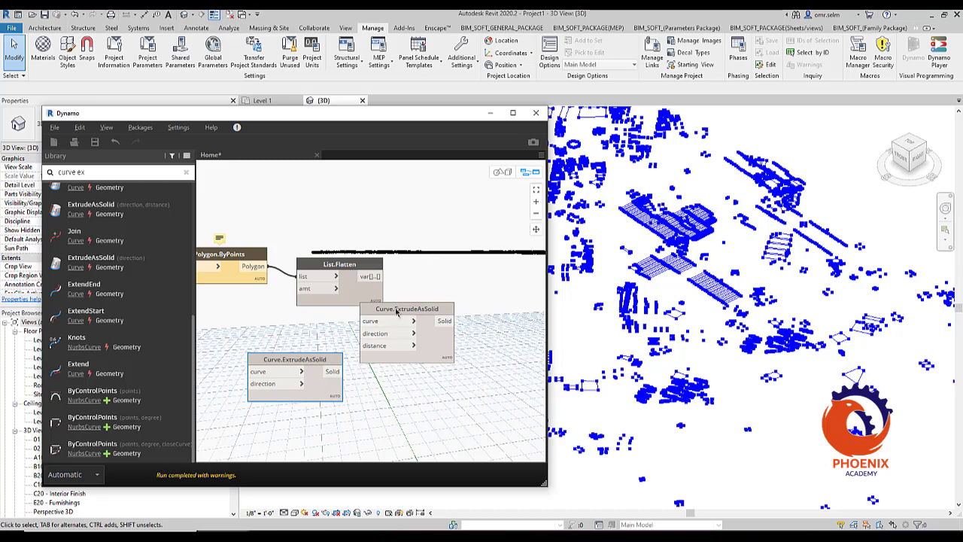
drag(396, 311, 453, 277)
drag(379, 277, 427, 289)
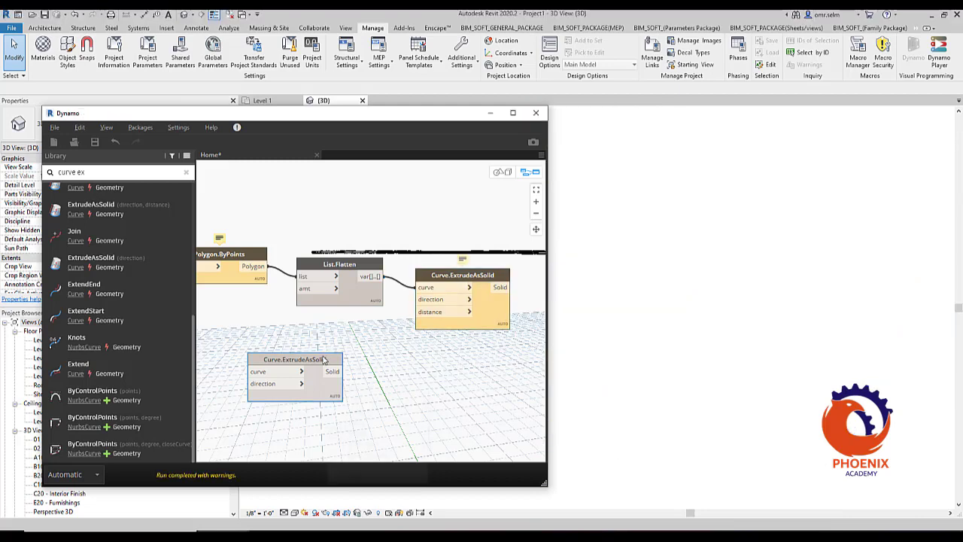
- Remove the unneeded two-input Curve.ExtrudeAsSolid node
right_click(324, 353)
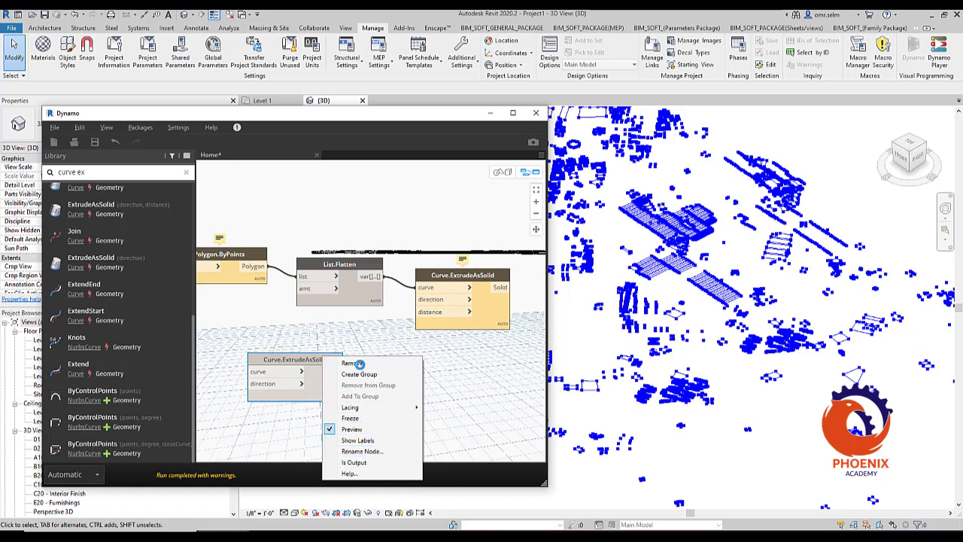
click(377, 362)
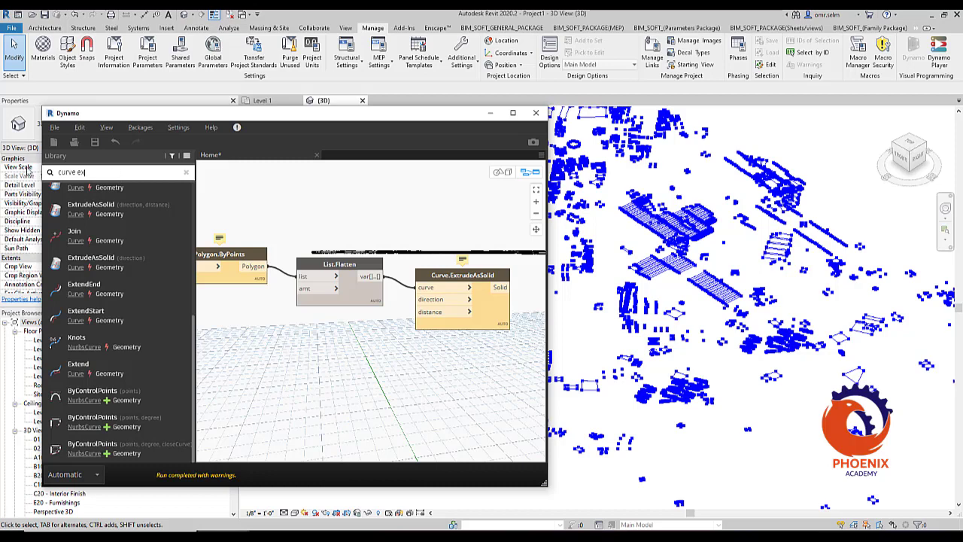
drag(59, 172, 84, 173)
text(l)
text(ector z)
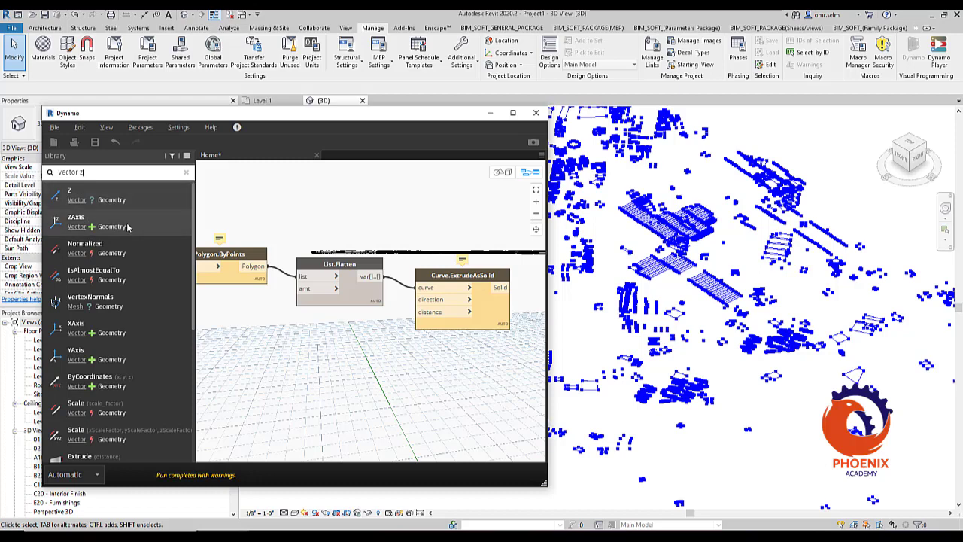
- Add a Vector.ZAxis node below List.Flatten to drive Curve.ExtrudeAsSolid's direction input
click(128, 225)
drag(384, 325, 322, 325)
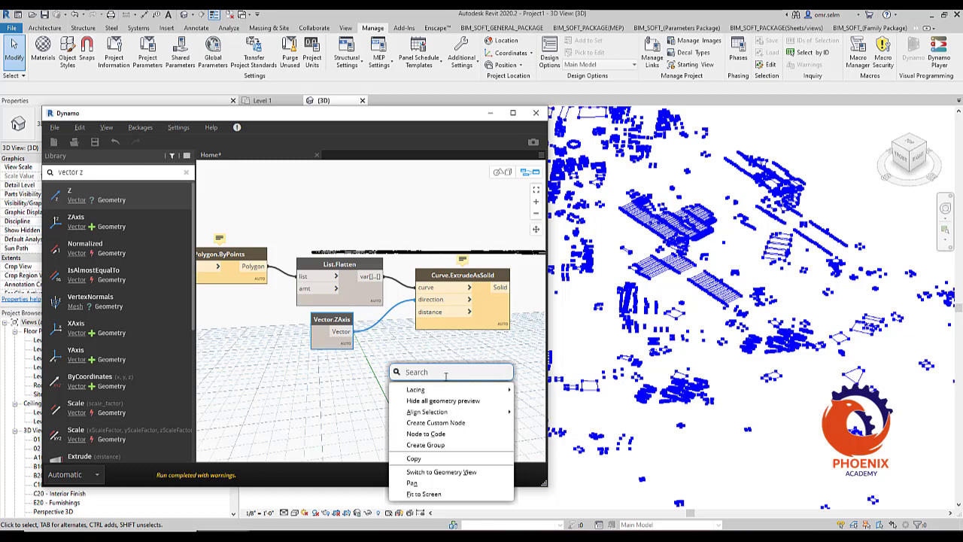
key(Escape)
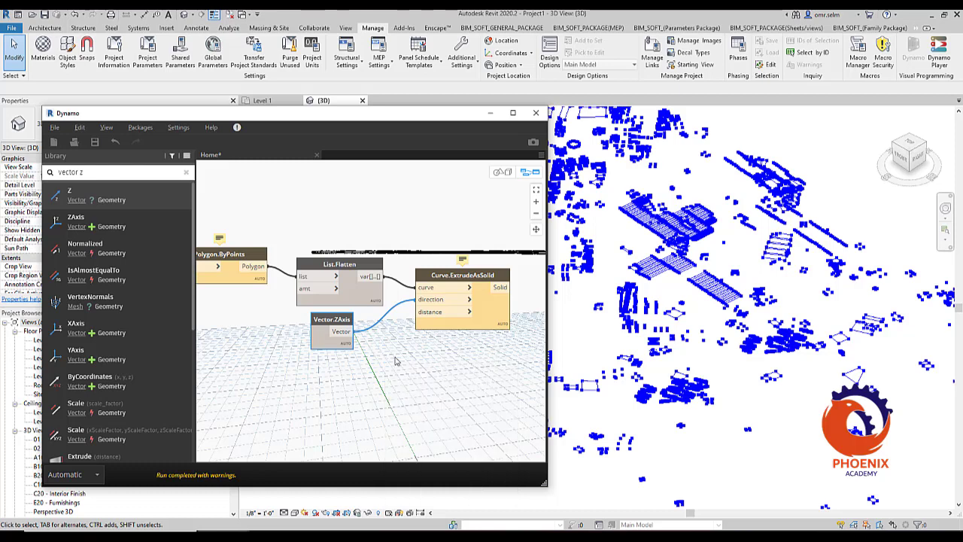
right_click(397, 362)
- Add a Code Block with a 10000-based range and wire it to the extrusion distance
text(c)
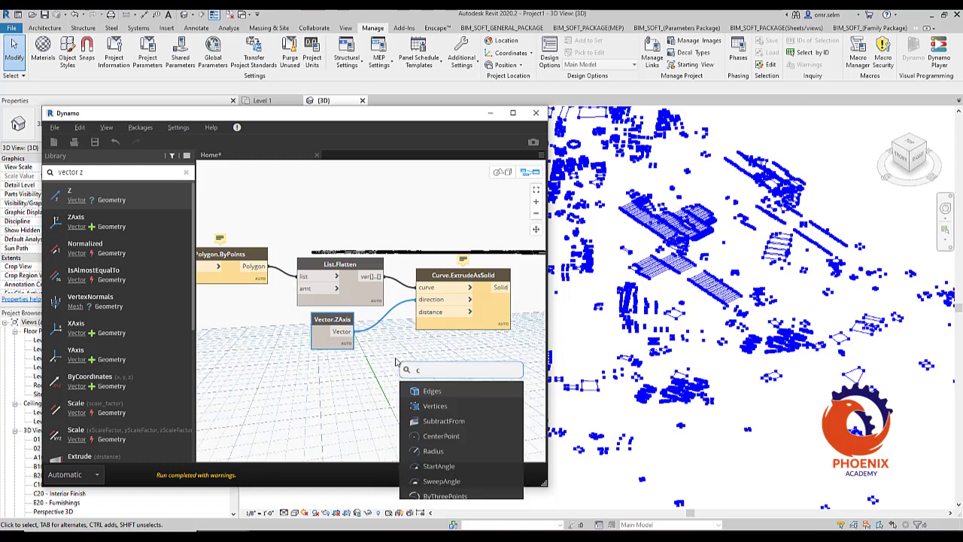
text(ode)
click(445, 393)
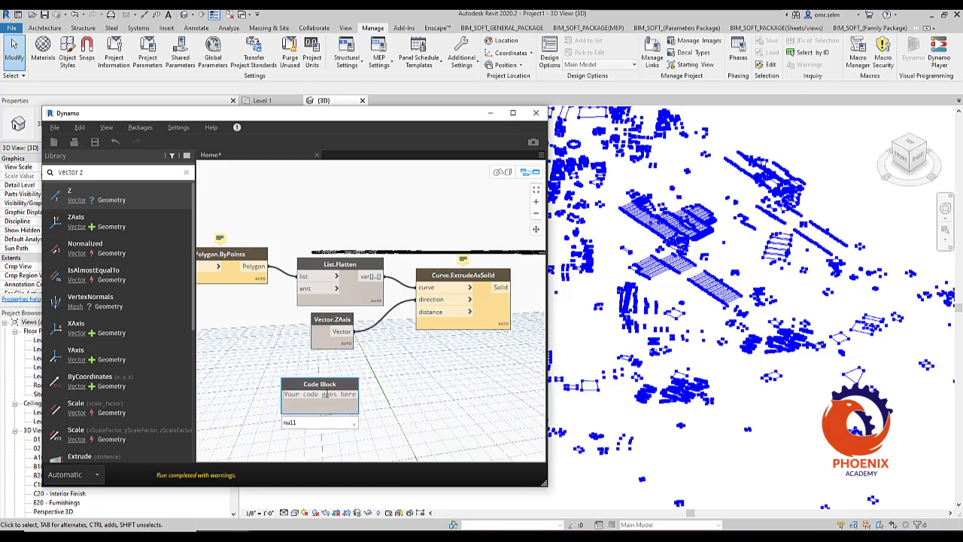
text(1)
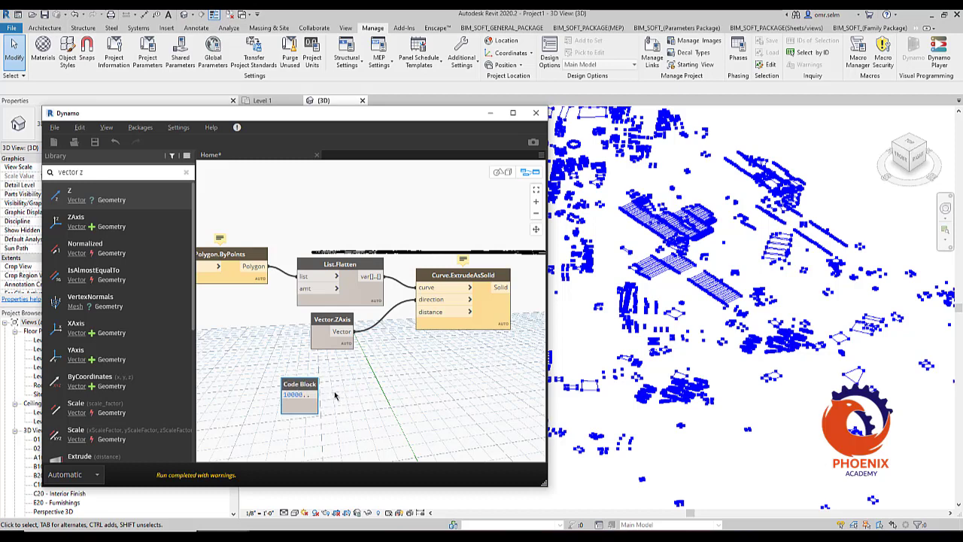
text(0)
text(0000)
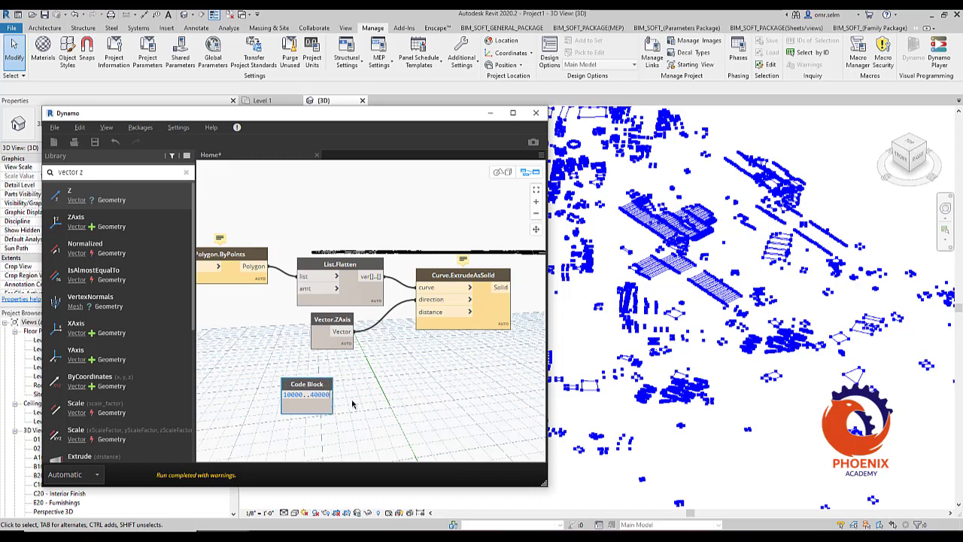
click(397, 406)
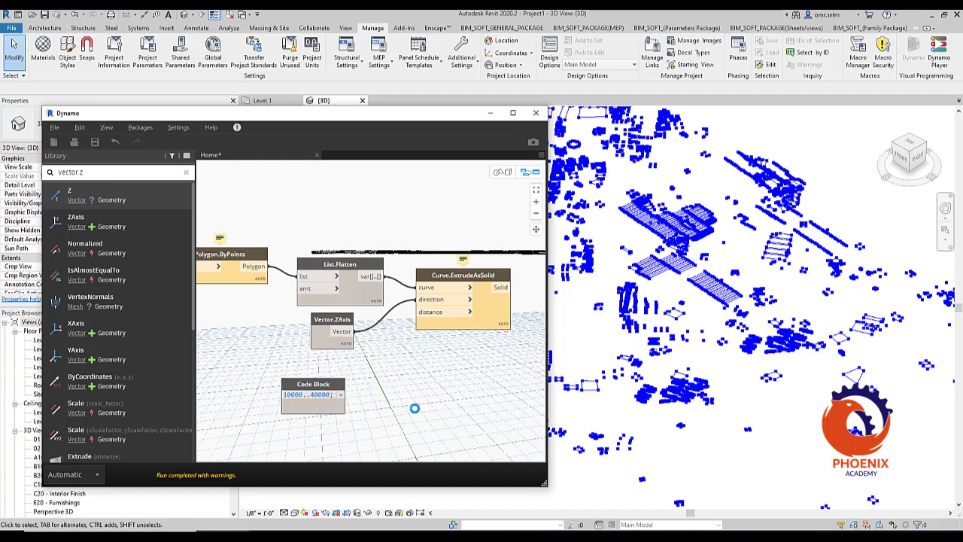
click(342, 394)
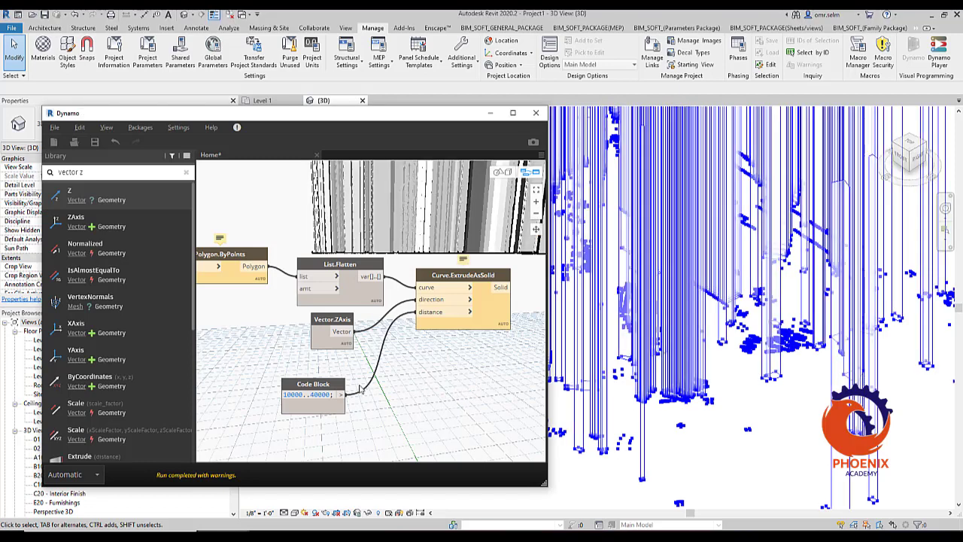
- Correct the Code Block range to 1000..4000 and rerun the graph
key(BackSpace)
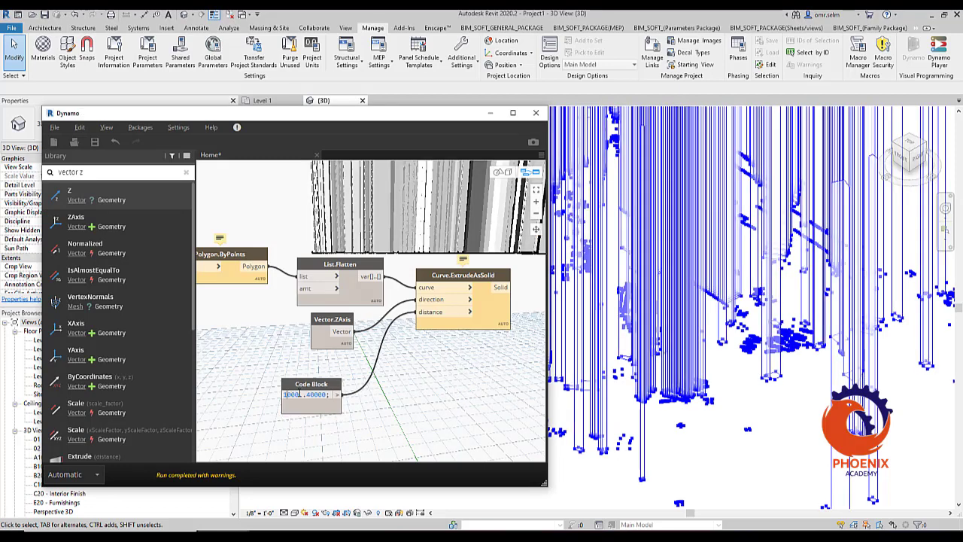
click(324, 396)
key(BackSpace)
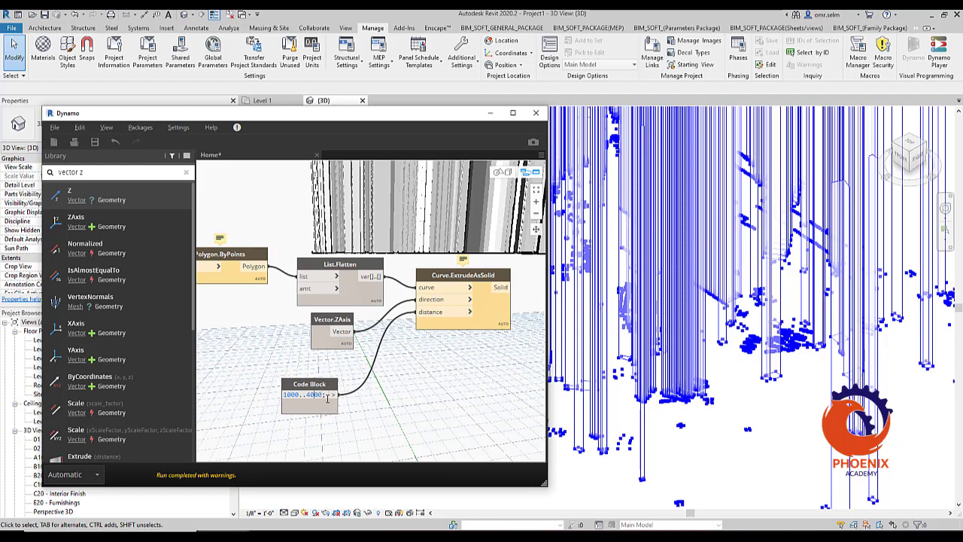
click(403, 413)
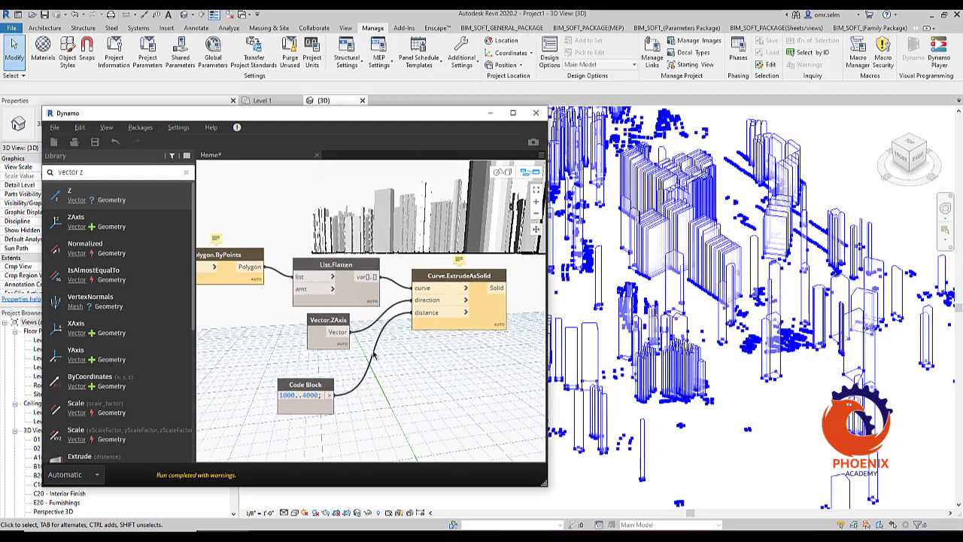
middle_drag(444, 370, 279, 372)
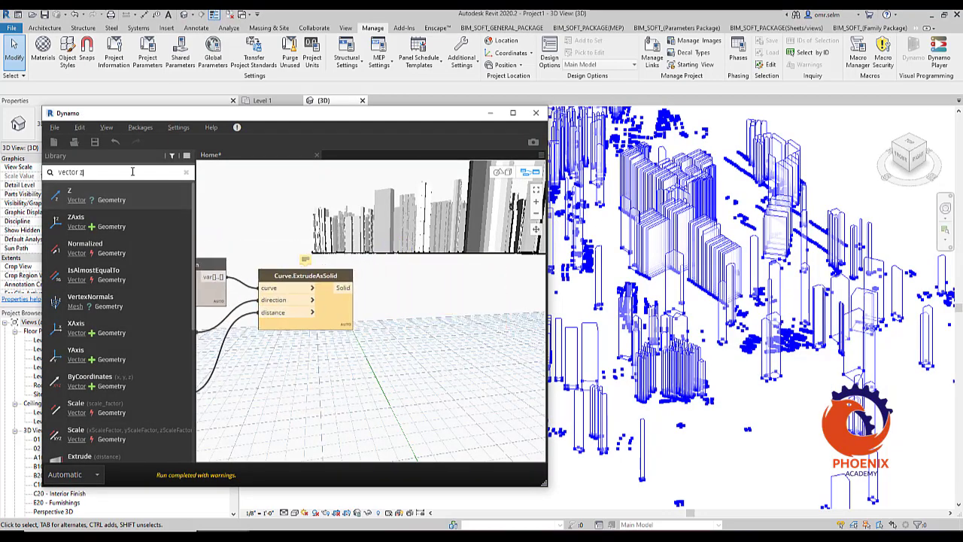
- Add an ExportToSAT node in Feet and feed Curve.ExtrudeAsSolid's solids into its geometry
drag(84, 173, 13, 172)
text(ex)
text(port)
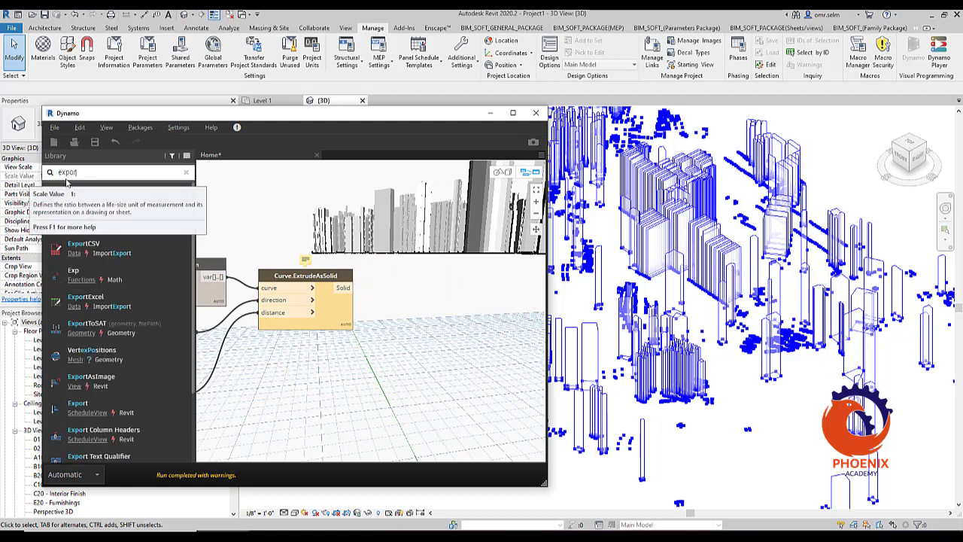
text( to)
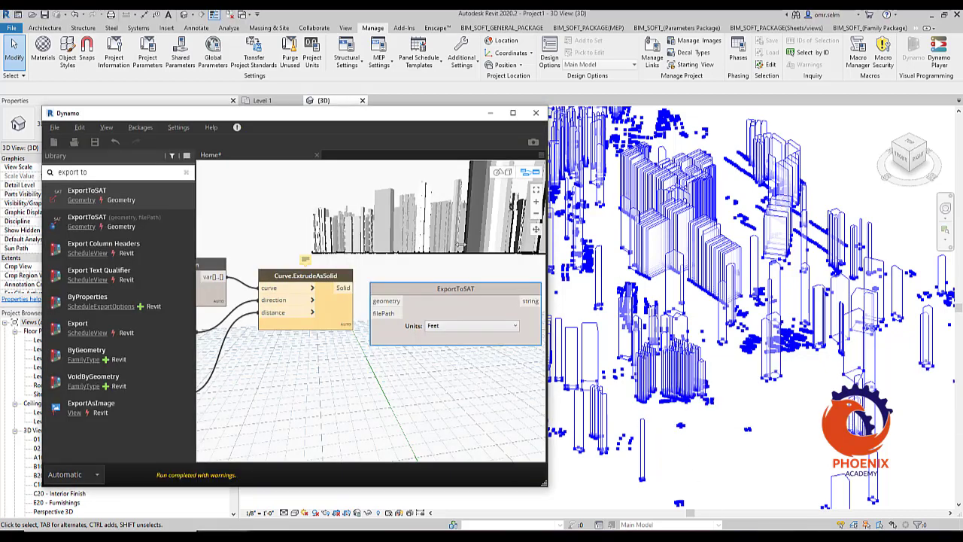
drag(345, 288, 386, 301)
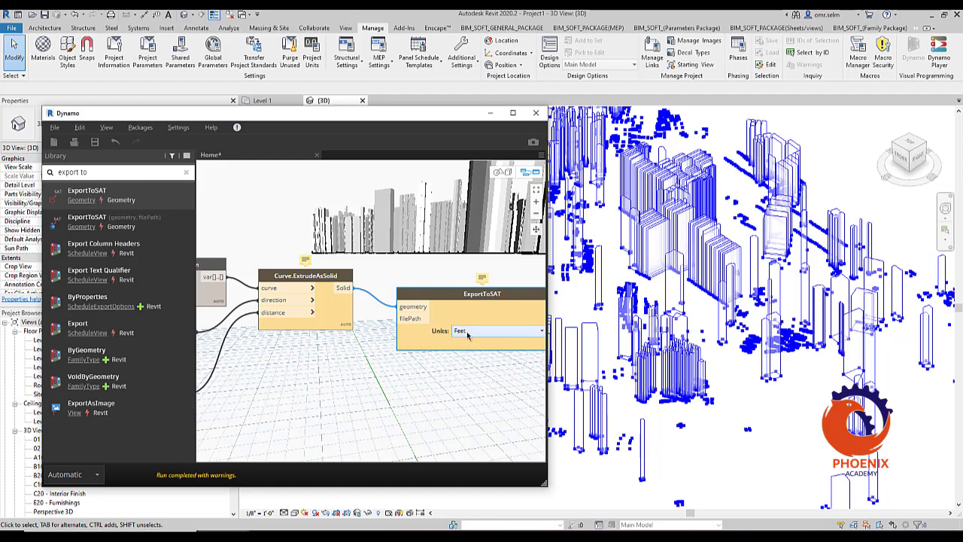
scroll(339, 346, down, 5)
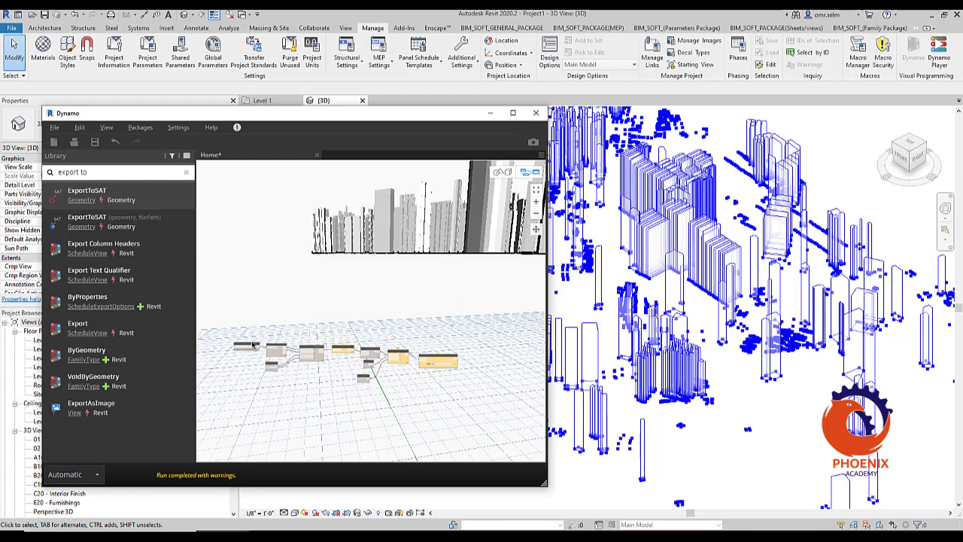
- Select the OSM file path text so it can be reused for the export path
scroll(254, 344, up, 2)
scroll(259, 347, up, 3)
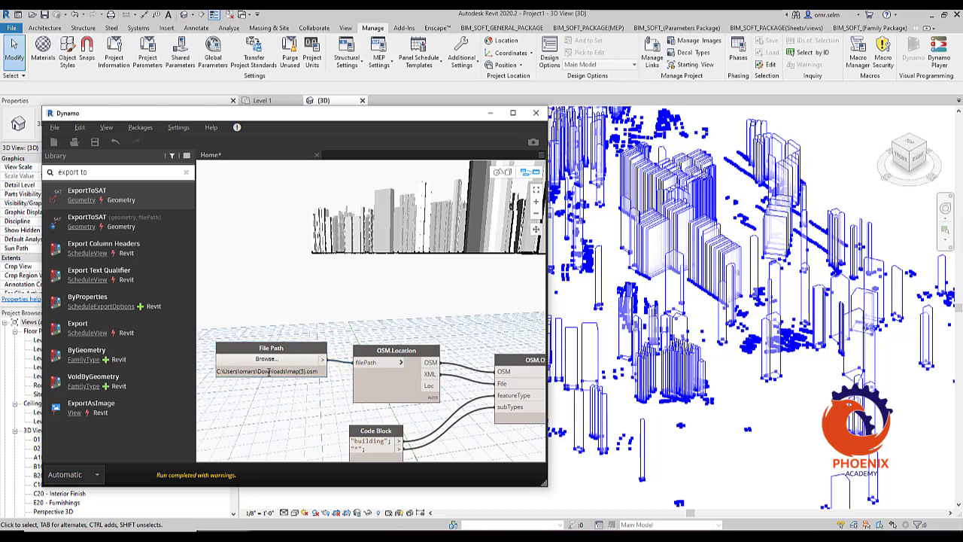
drag(300, 371, 213, 374)
key(ctrl+c)
scroll(259, 295, down, 5)
scroll(446, 328, up, 2)
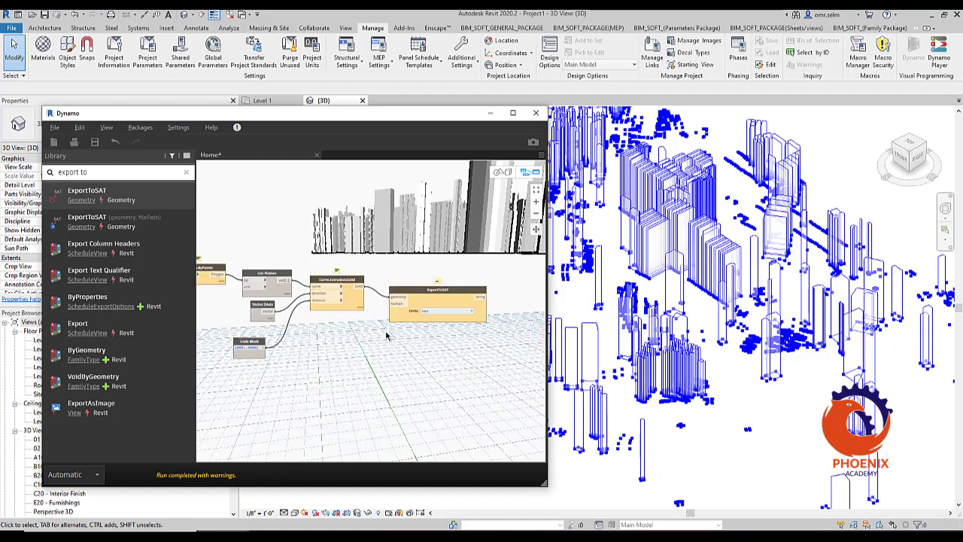
scroll(446, 328, up, 2)
- Add a String node with the Downloads SAT path for ExportToSAT and set Units to Meters
double_click(346, 338)
text(str)
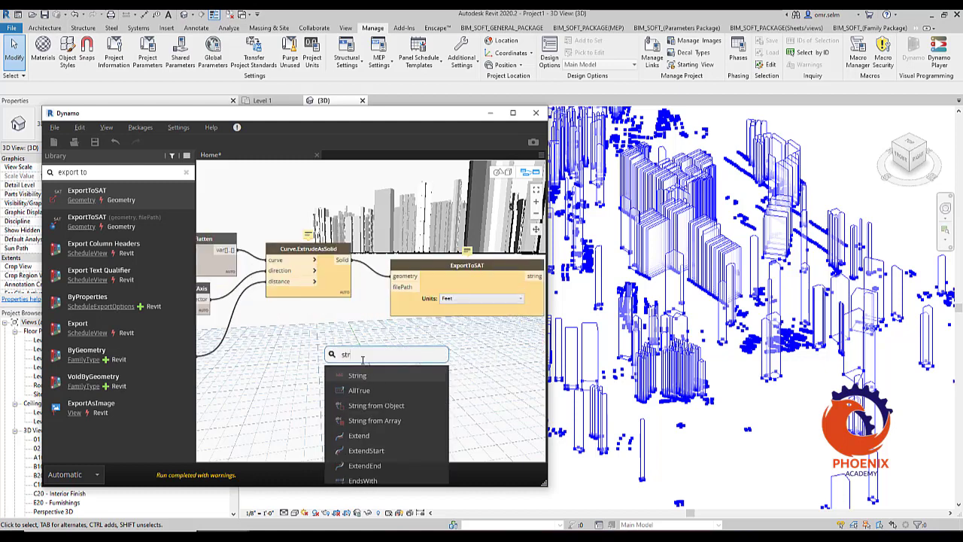
click(355, 375)
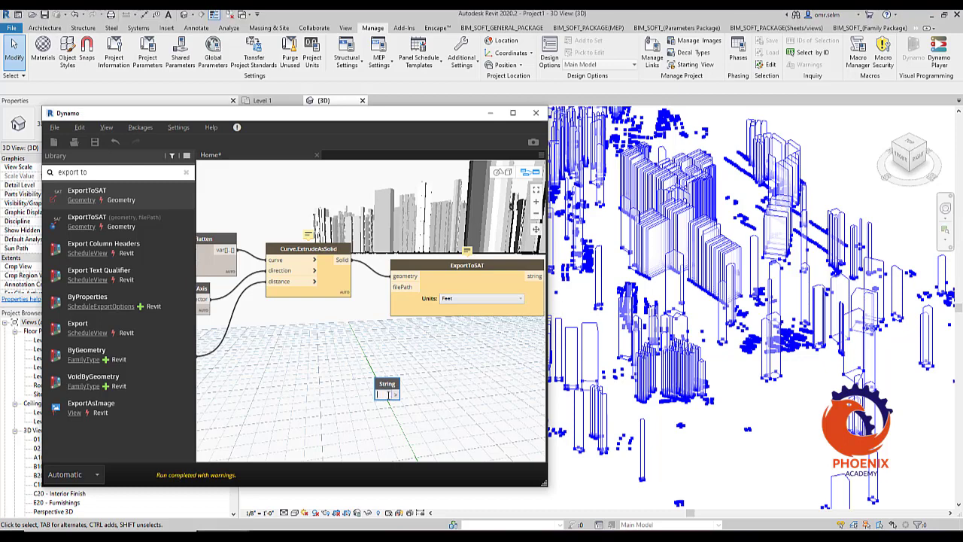
key(ctrl+v)
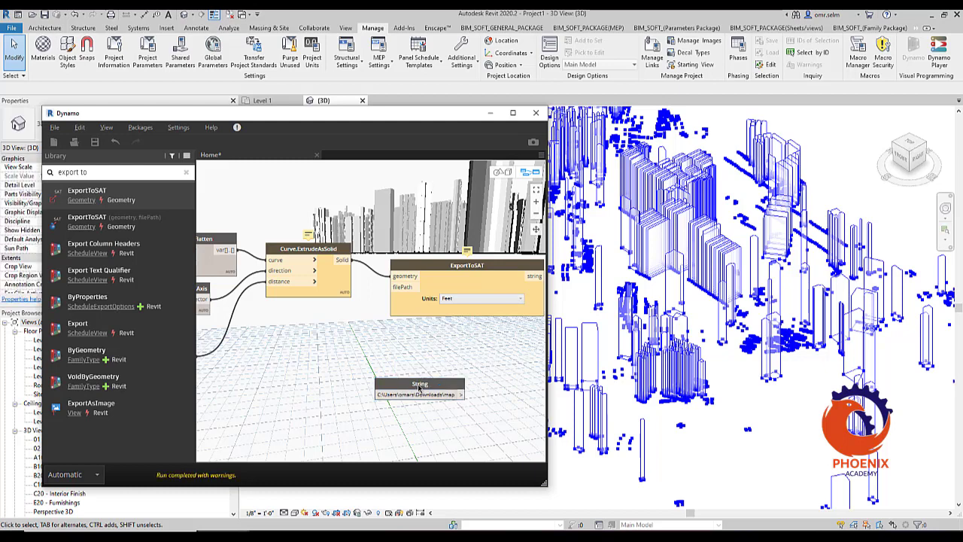
mouse_move(420, 387)
mouse_down()
mouse_move(315, 362)
mouse_move(392, 287)
mouse_up()
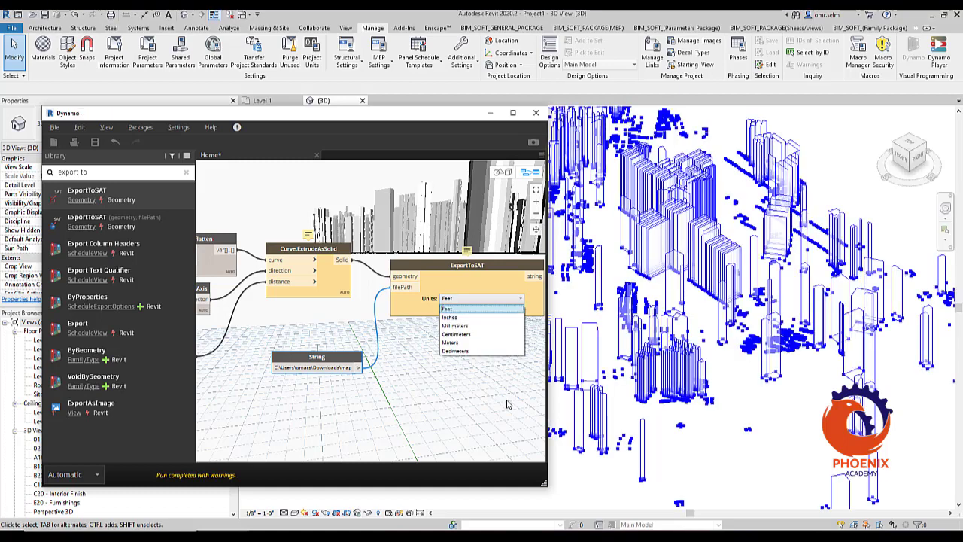
click(466, 342)
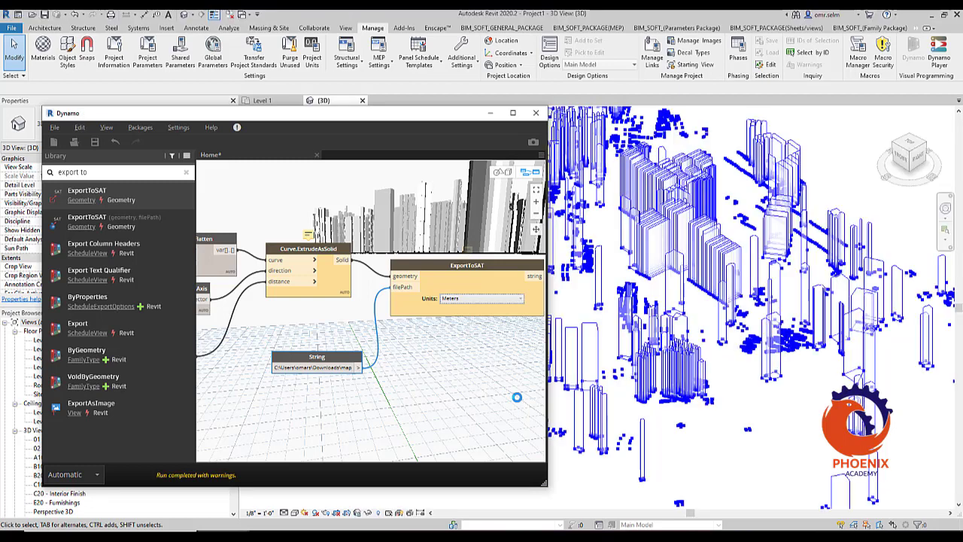
scroll(476, 382, down, 1)
- Load map.osm from the Downloads folder into the File Path node
scroll(429, 350, down, 1)
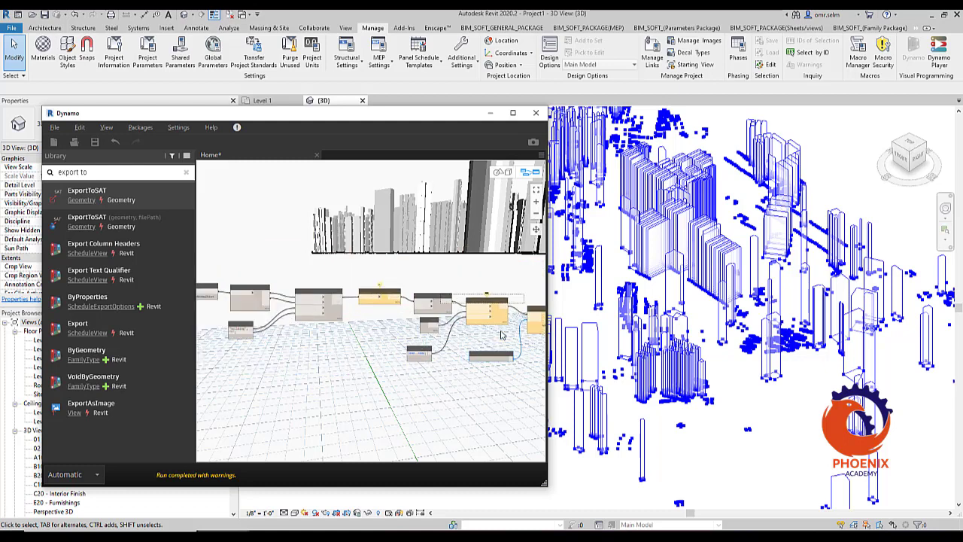
scroll(391, 353, down, 1)
scroll(374, 359, down, 2)
scroll(301, 305, up, 1)
scroll(301, 305, up, 2)
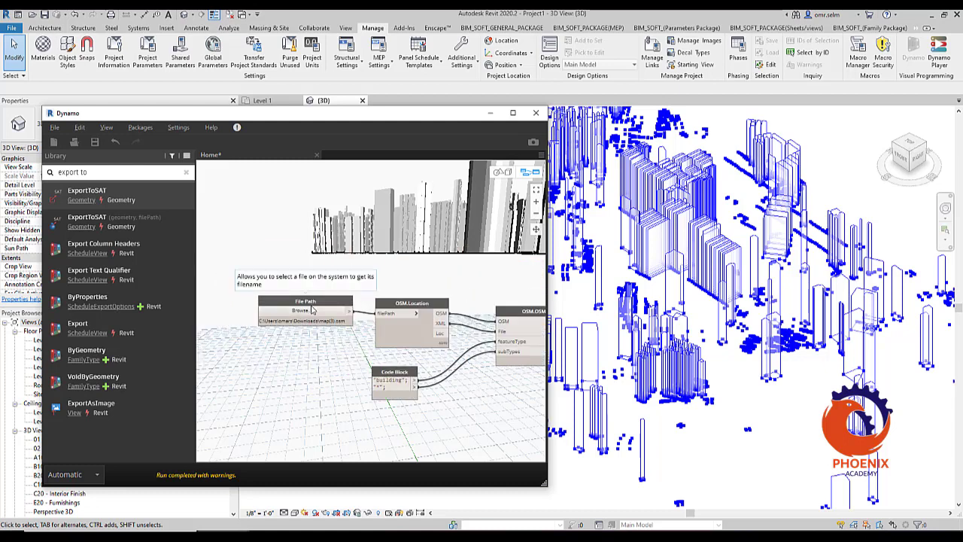
click(301, 310)
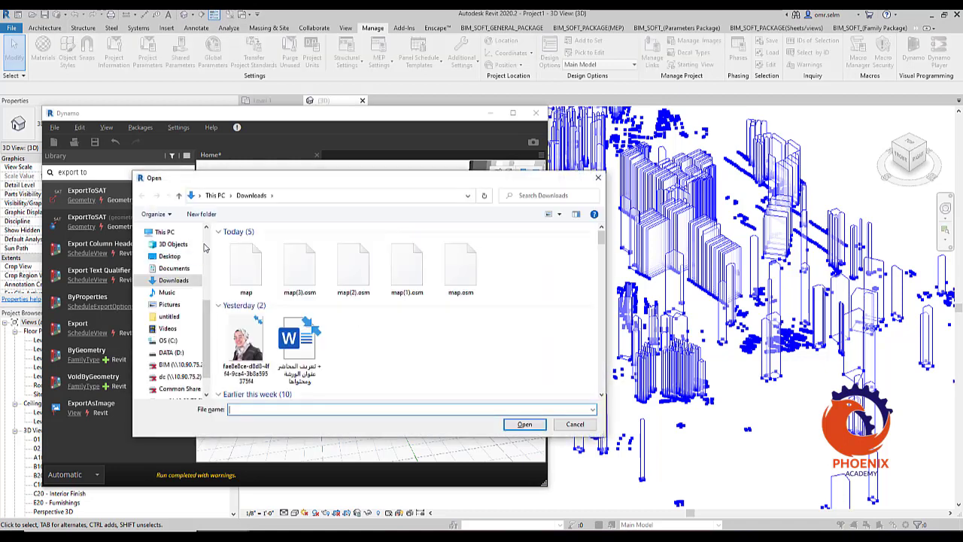
click(448, 269)
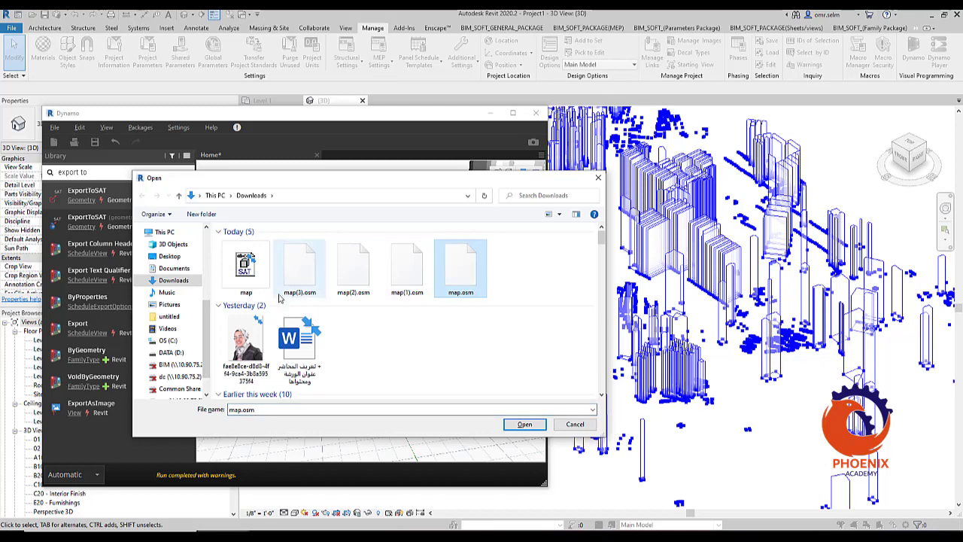
click(226, 304)
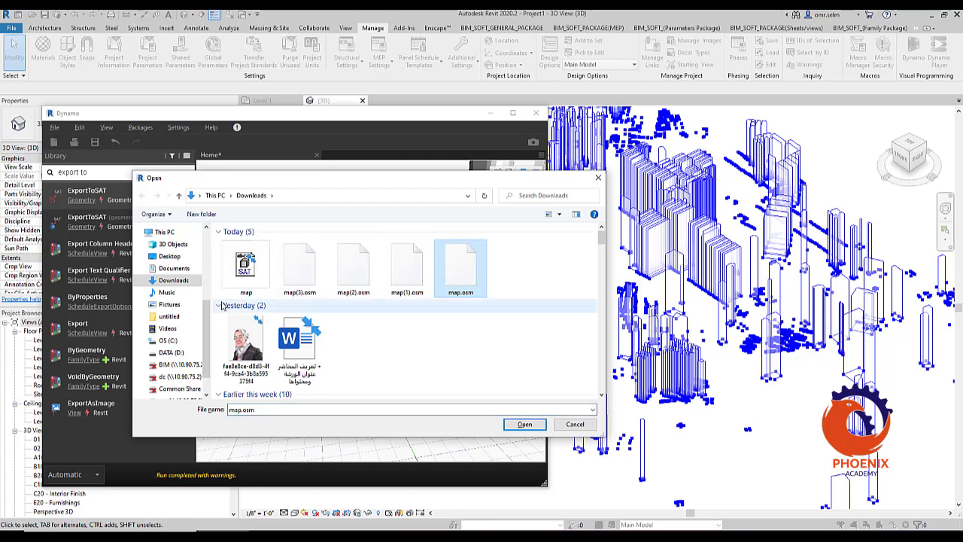
click(525, 424)
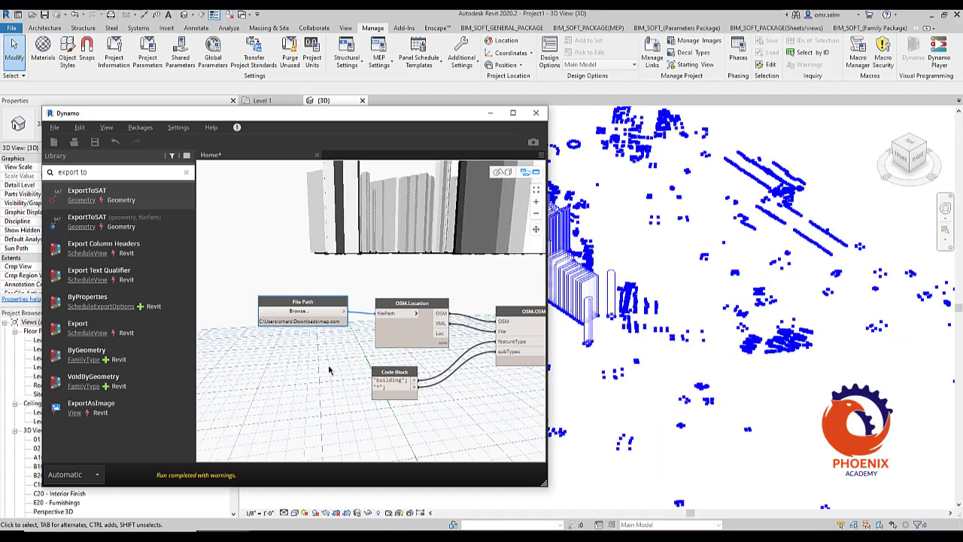
- Pan the canvas to review the nodes from File Path through Curve.ExtrudeAsSolid and String
scroll(331, 369, down, 5)
scroll(474, 368, up, 3)
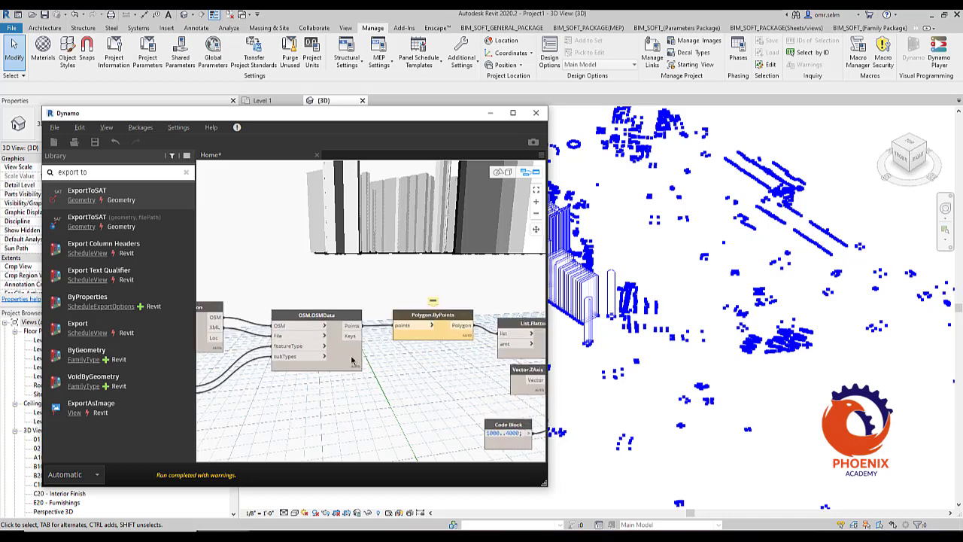
middle_drag(474, 366, 472, 368)
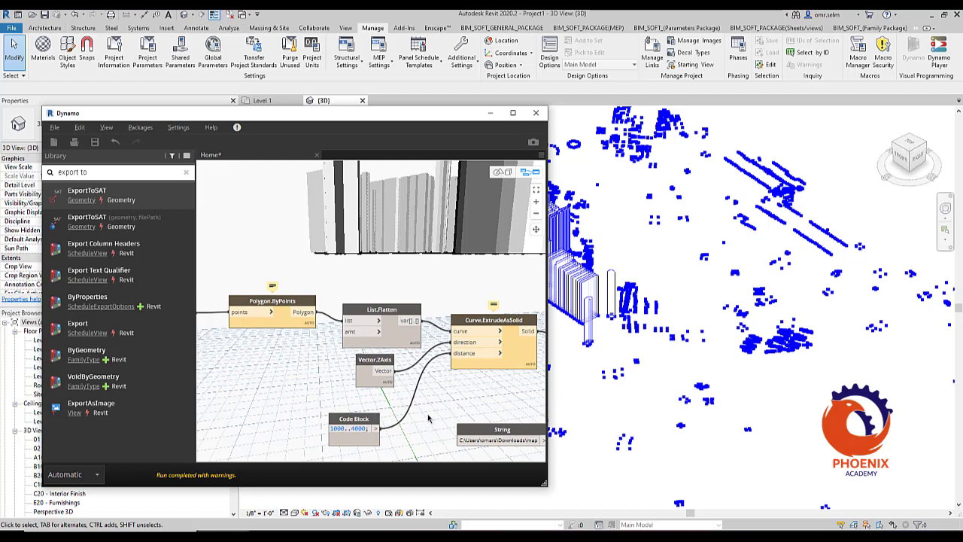
scroll(427, 414, down, 1)
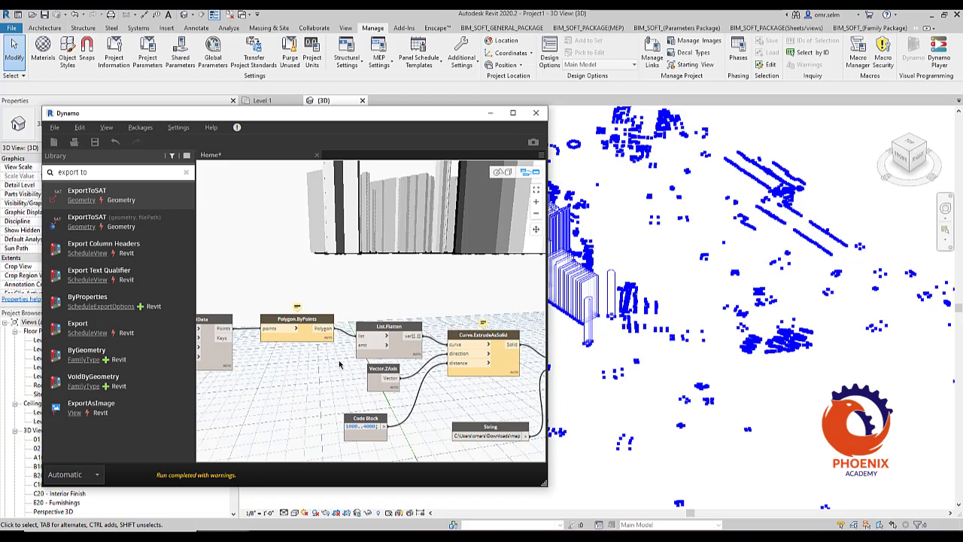
middle_drag(339, 364, 304, 333)
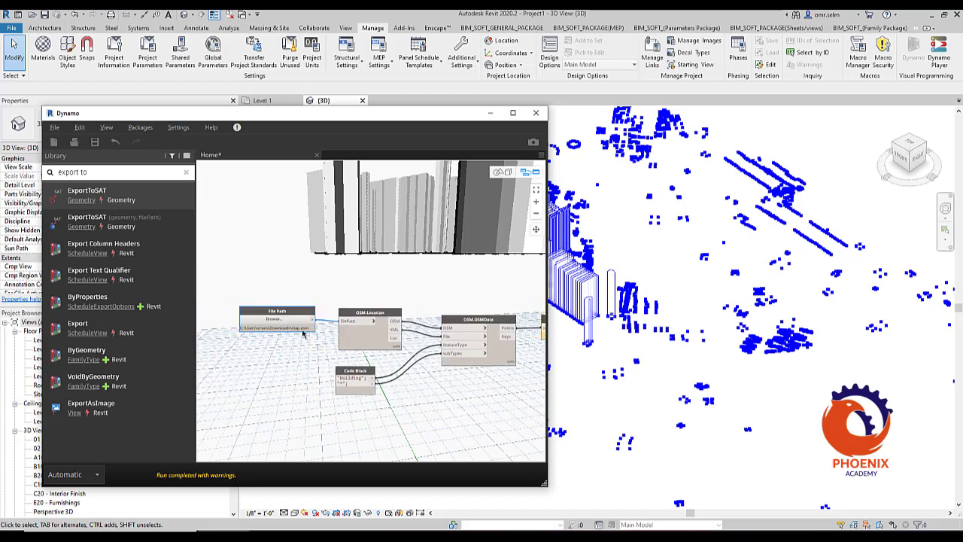
- Load map1.osm from the Desktop into the File Path node and return to Revit
click(276, 319)
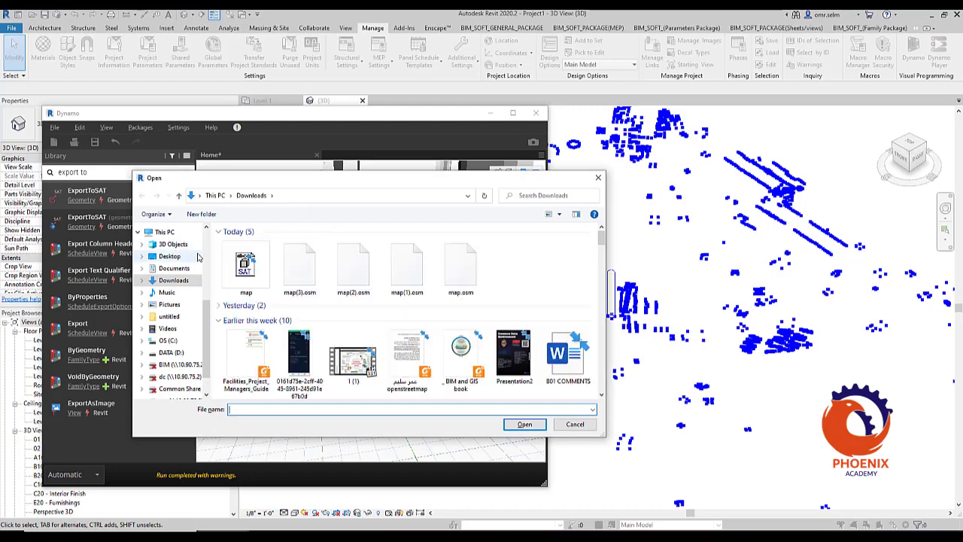
click(169, 256)
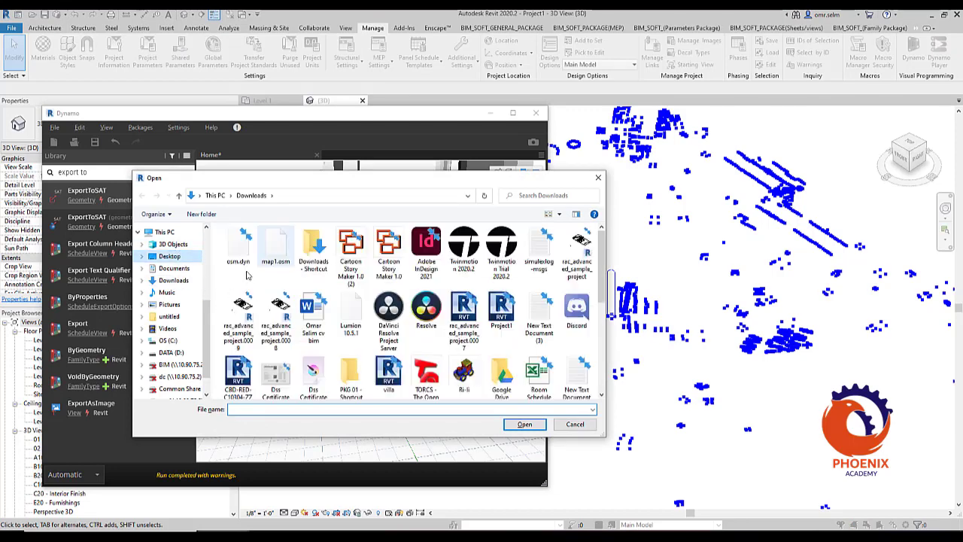
click(142, 196)
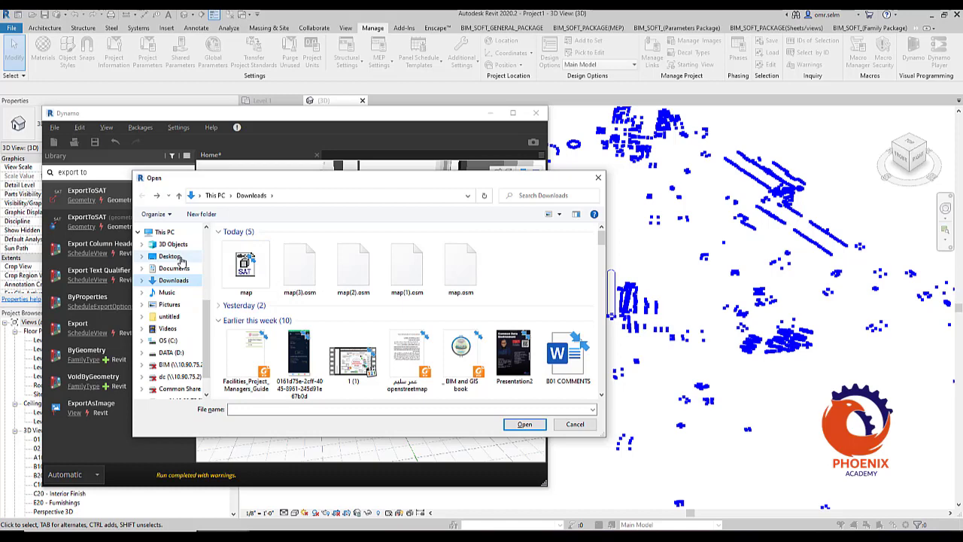
click(180, 258)
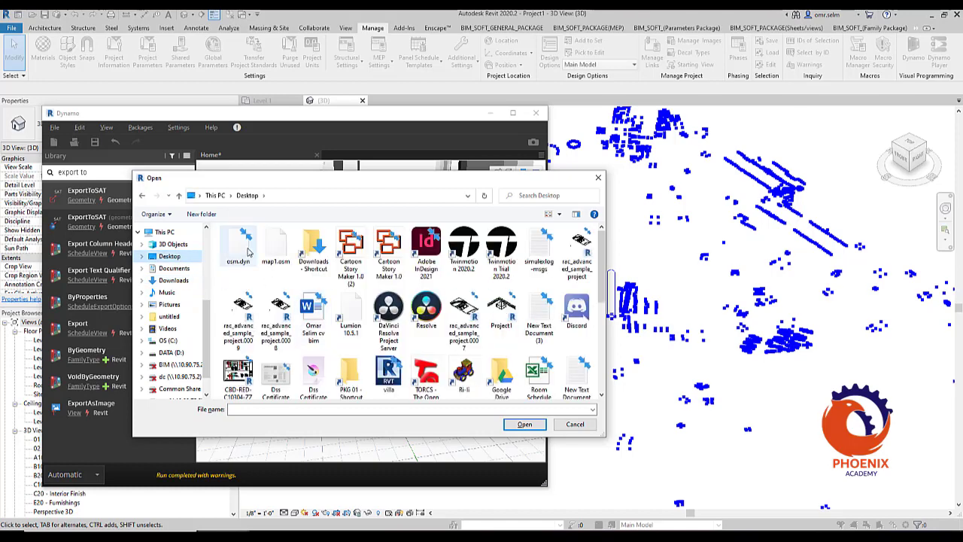
double_click(242, 248)
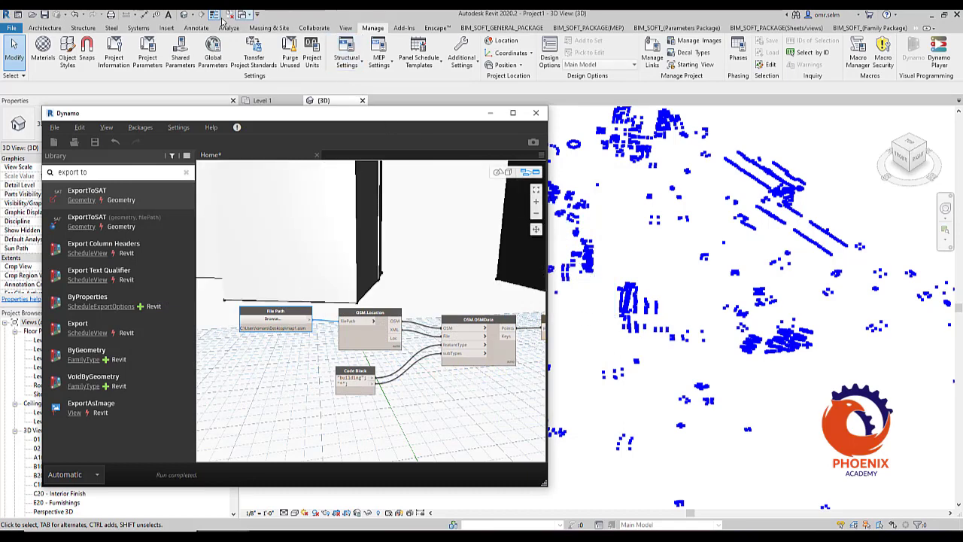
click(349, 103)
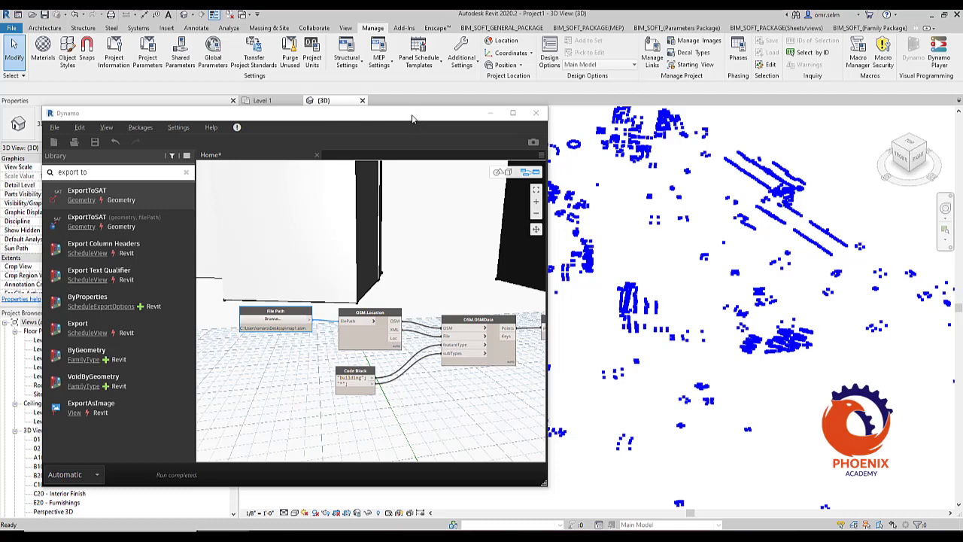
- Enable background preview navigation, then orbit and zoom out over the extruded buildings
mouse_move(412, 120)
mouse_down()
mouse_move(333, 142)
mouse_move(338, 124)
mouse_up()
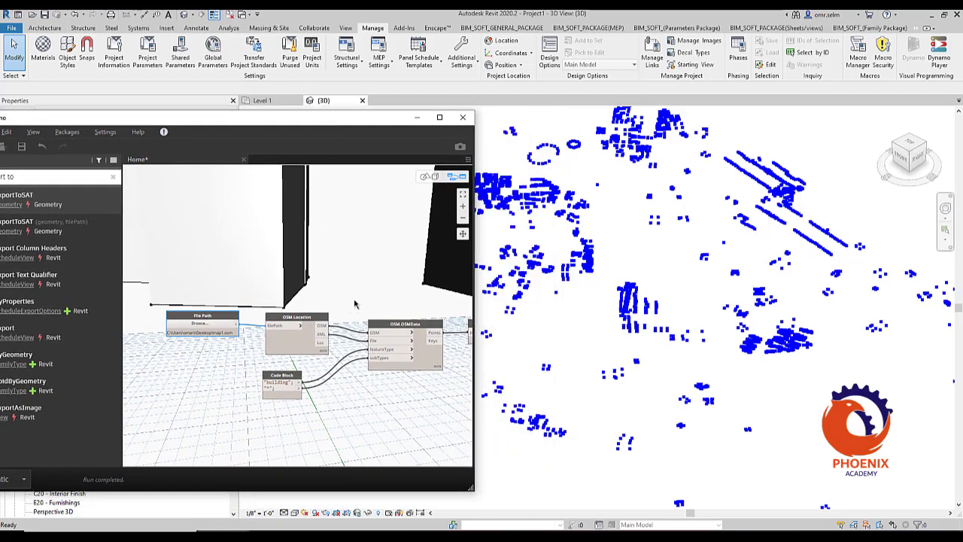
scroll(355, 304, down, 5)
click(422, 177)
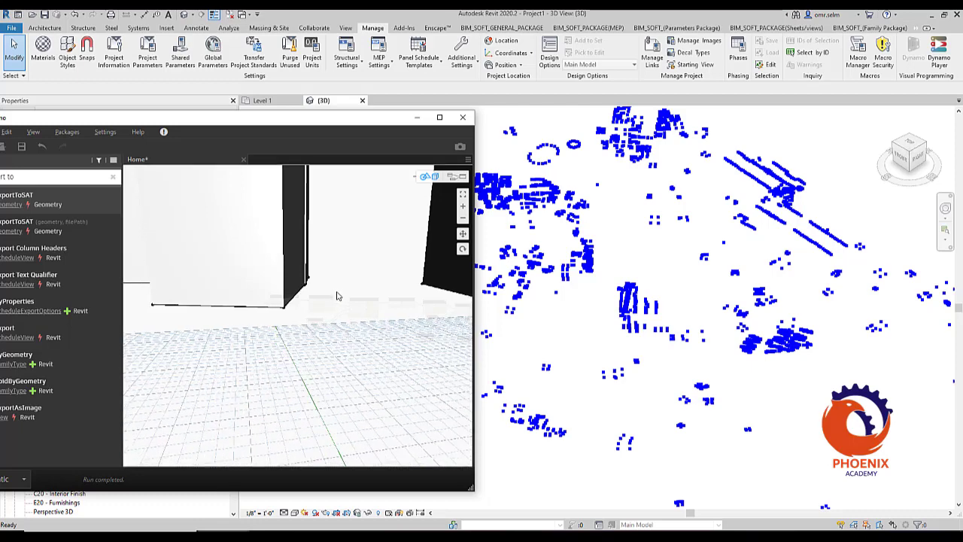
right_drag(337, 295, 346, 290)
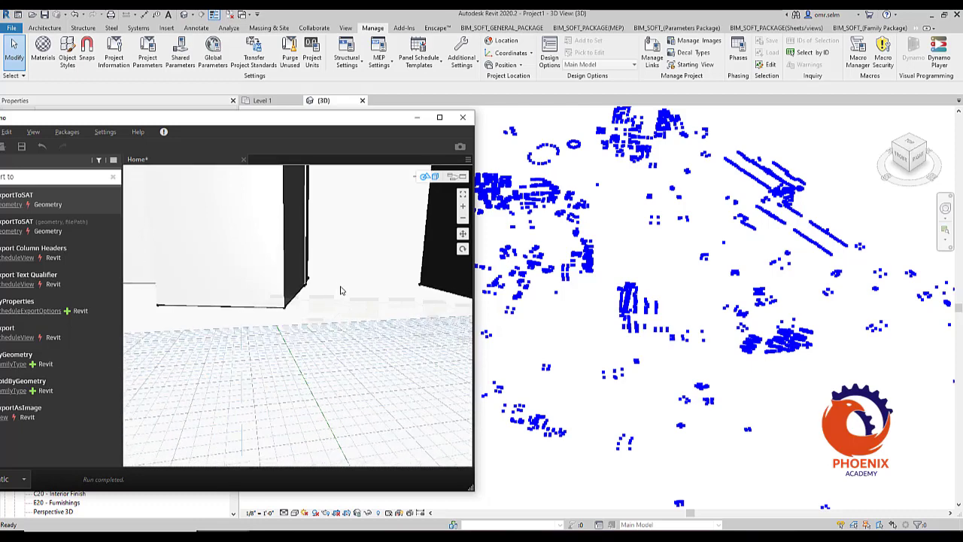
scroll(347, 291, down, 3)
scroll(354, 290, down, 5)
scroll(361, 289, down, 3)
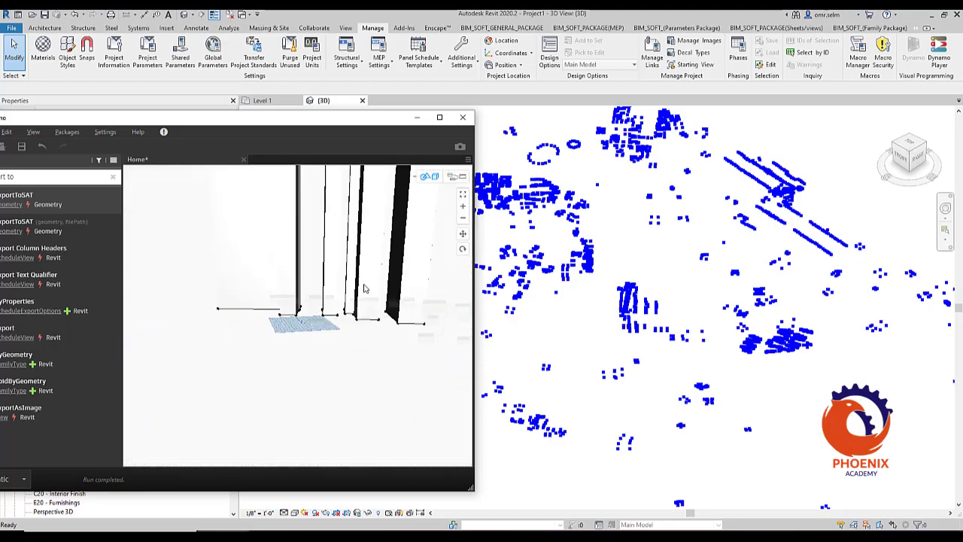
right_drag(364, 288, 372, 288)
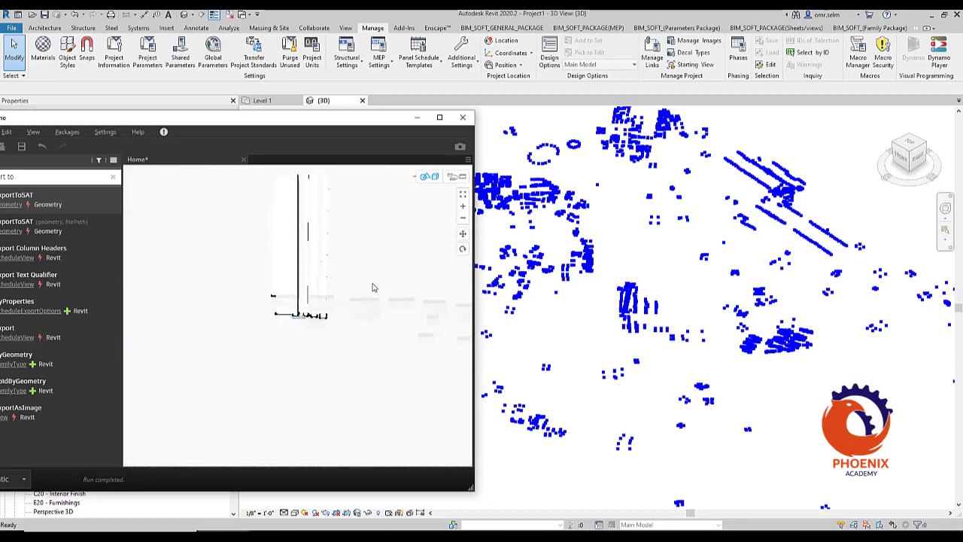